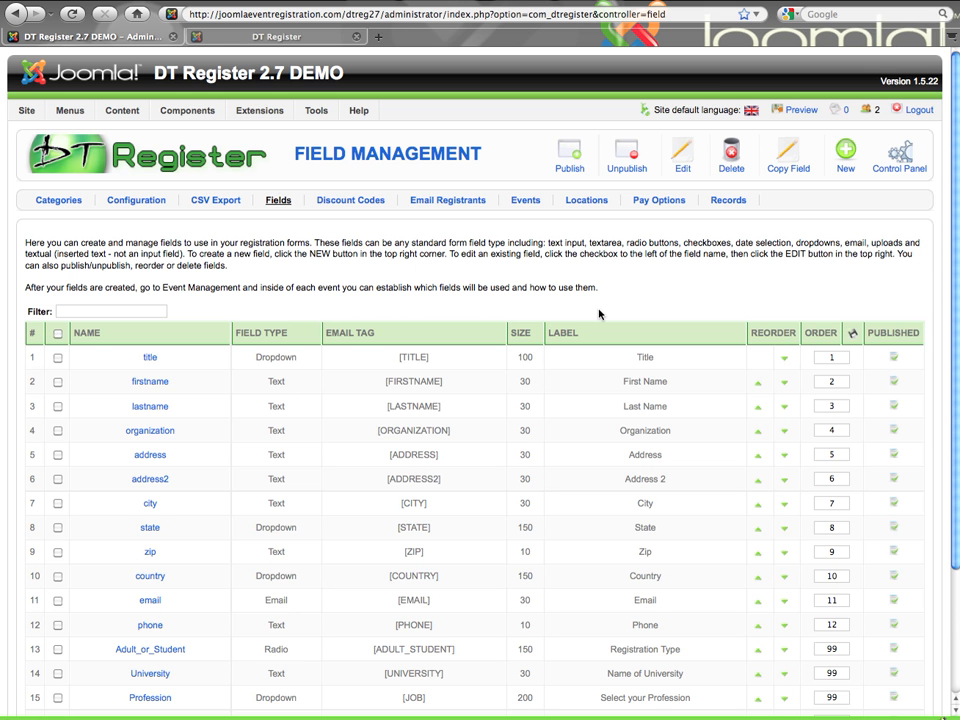
- Open DT Register's field management page and look through the list of existing registration fields
scroll(599, 314, "down", 3)
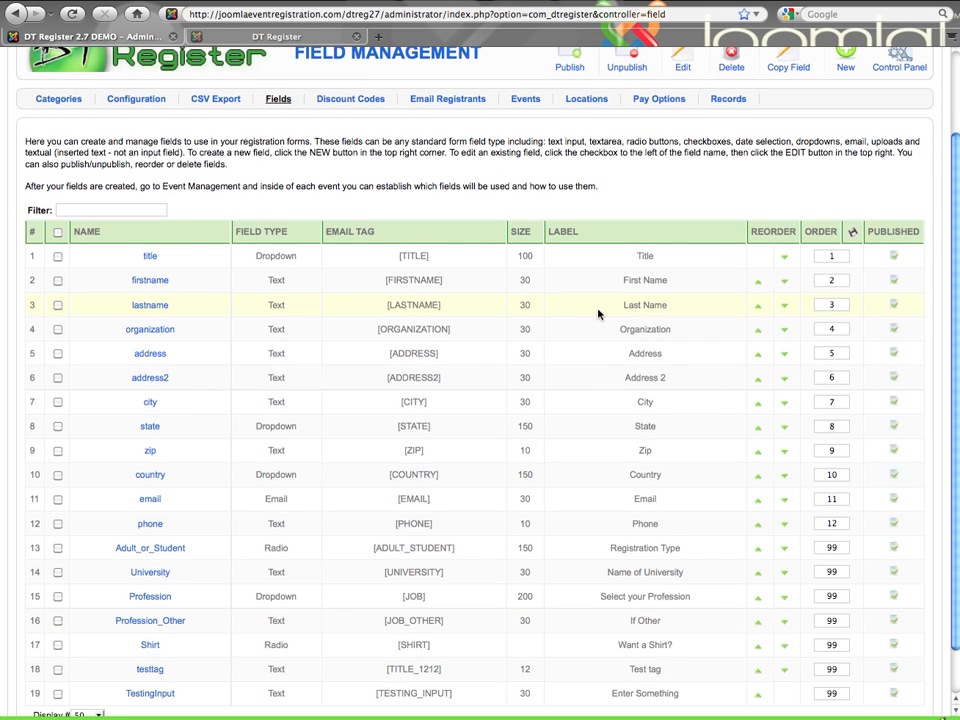
scroll(599, 314, "up", 3)
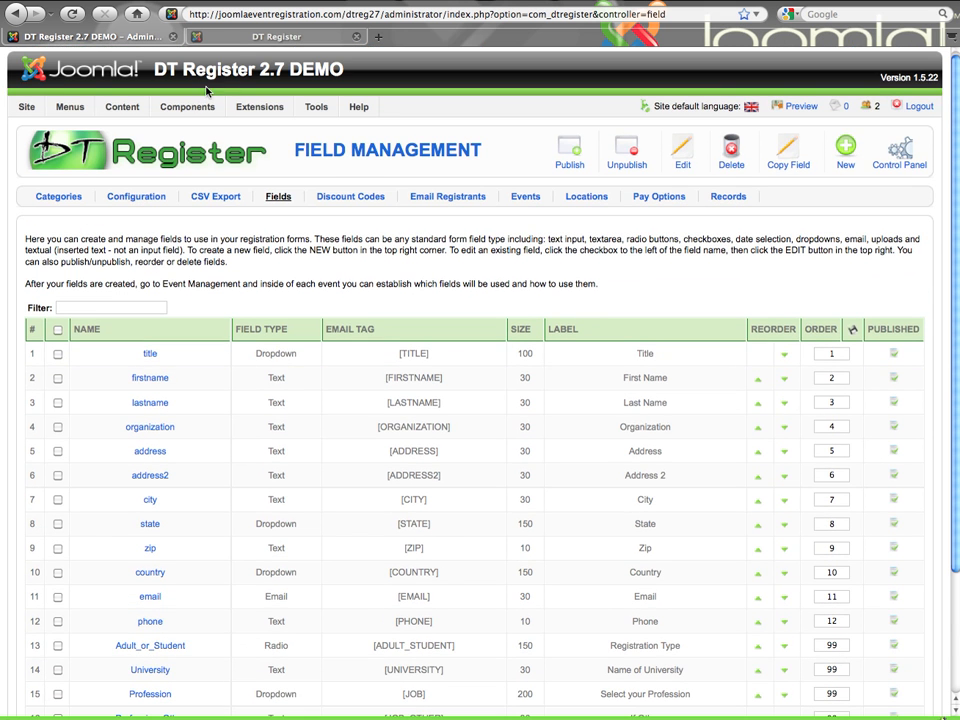
mouse_move(199, 108)
mouse_move(272, 169)
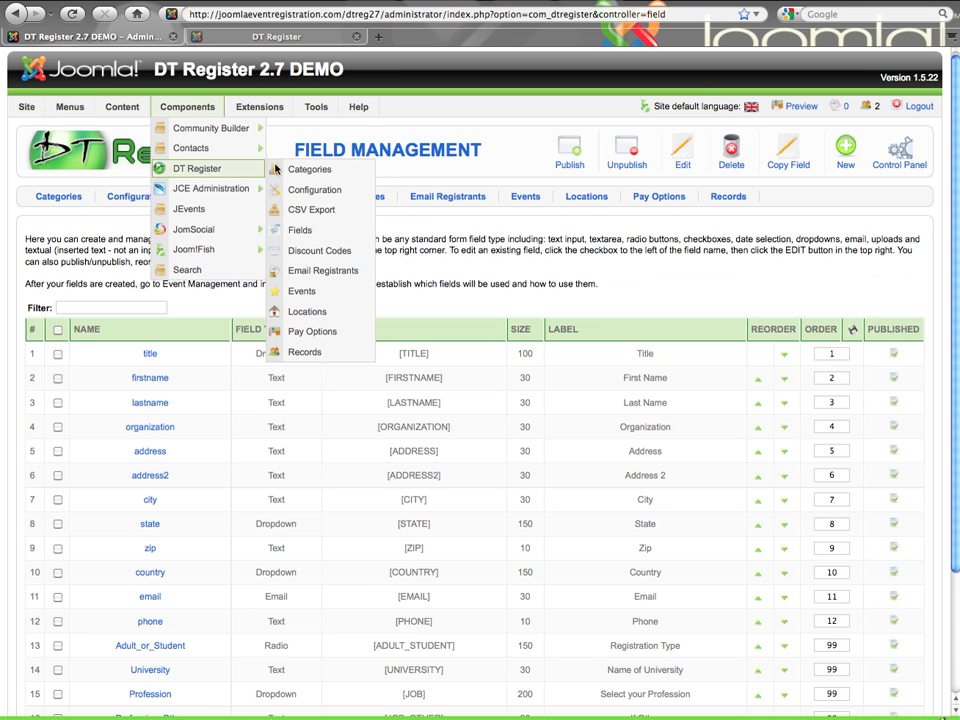
left_click(313, 233)
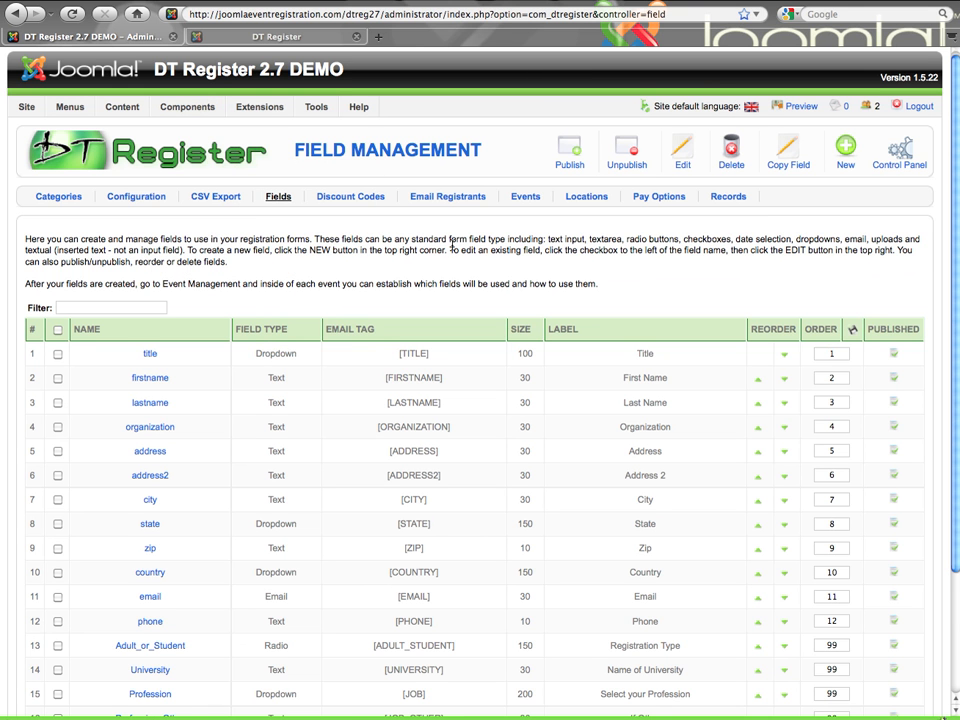
scroll(452, 245, "down", 3)
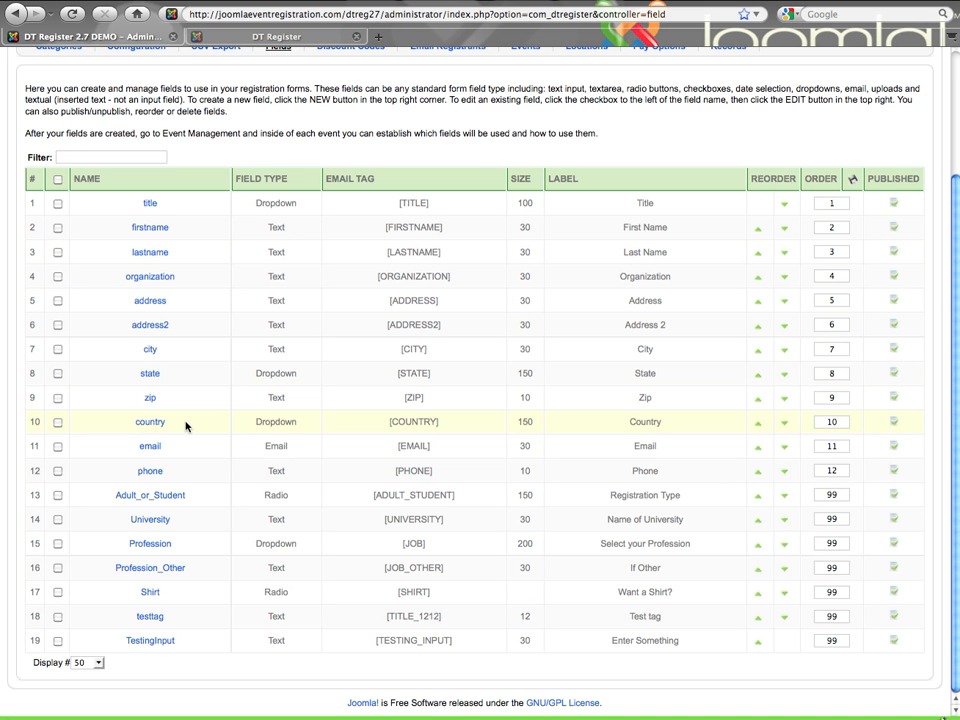
scroll(250, 414, "up", 3)
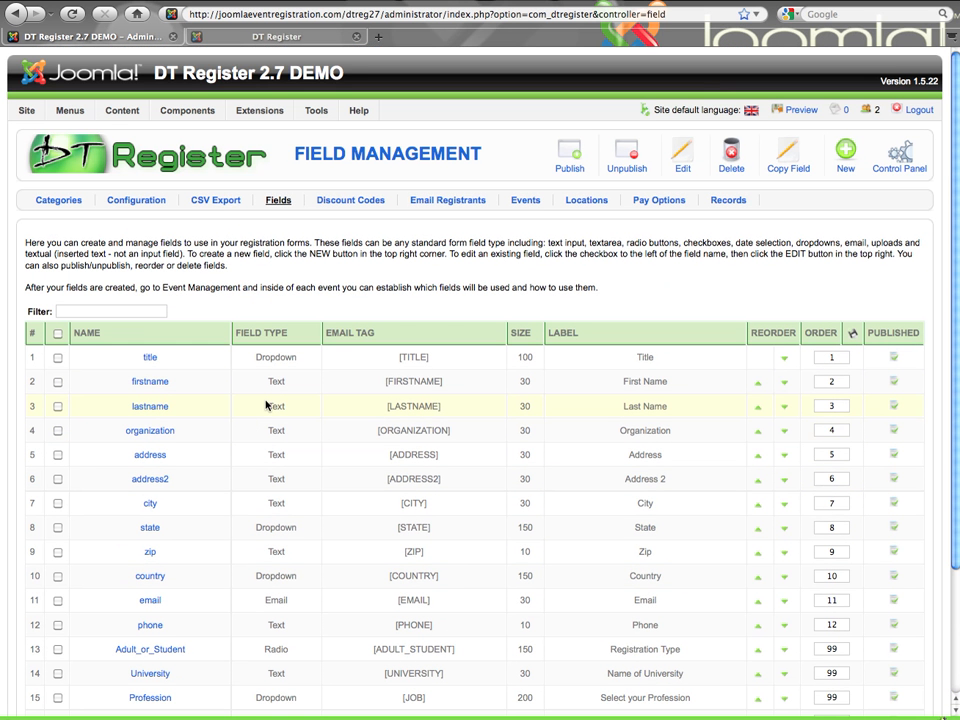
- Create a new registration field with the Dropdown field type
left_click(855, 150)
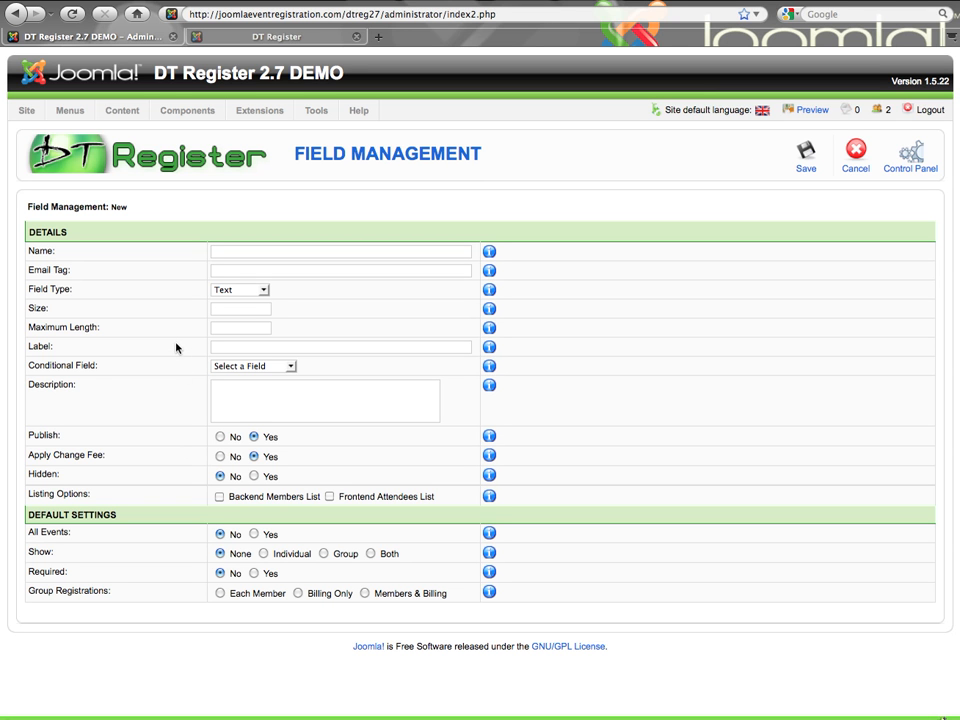
left_click(262, 290)
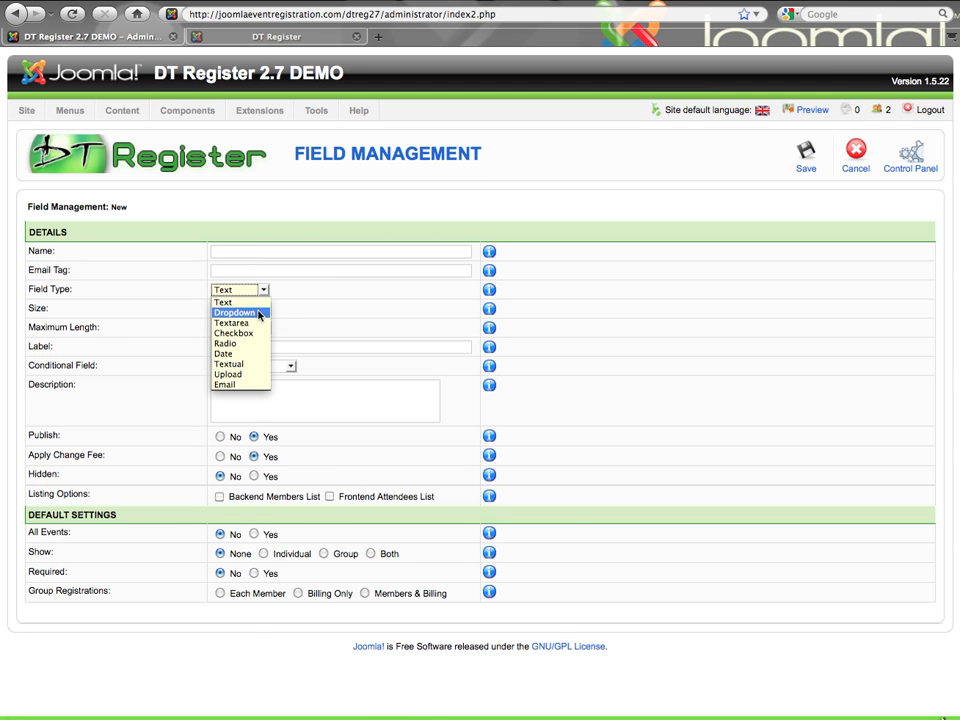
left_click(259, 315)
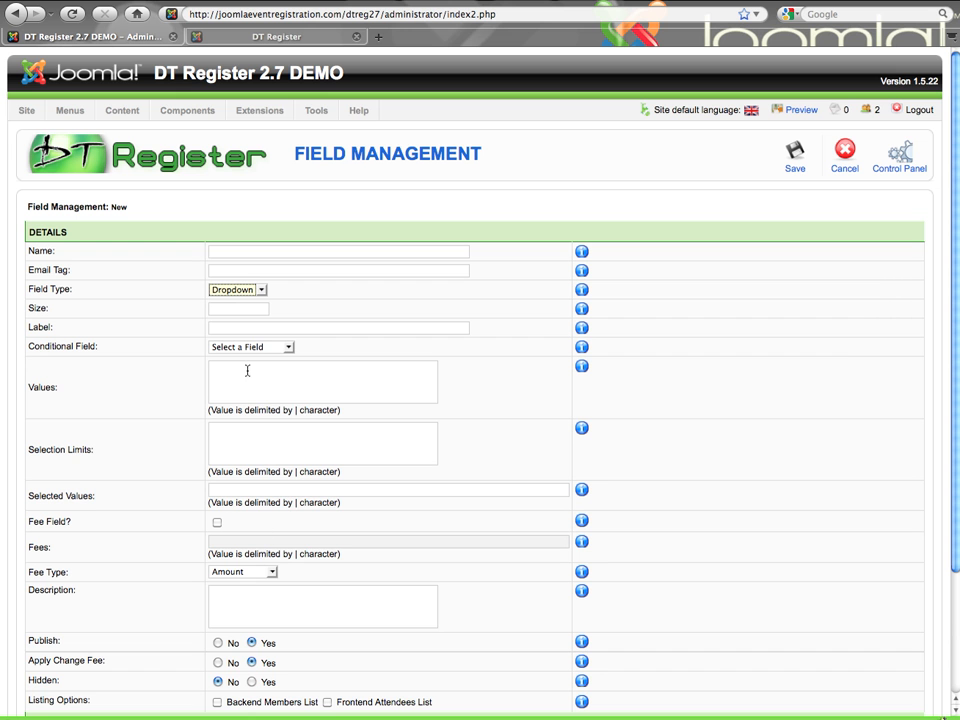
- Name the new field NewDropdown and set its email tag to NEW_DROPDOWN
scroll(256, 269, "down", 1)
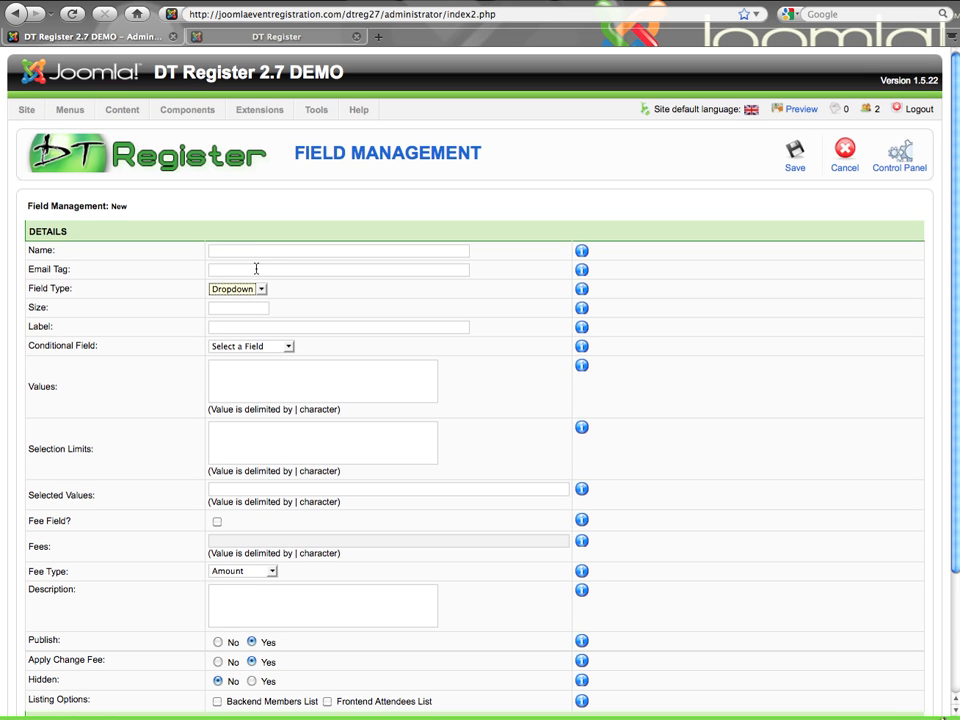
left_click(257, 254)
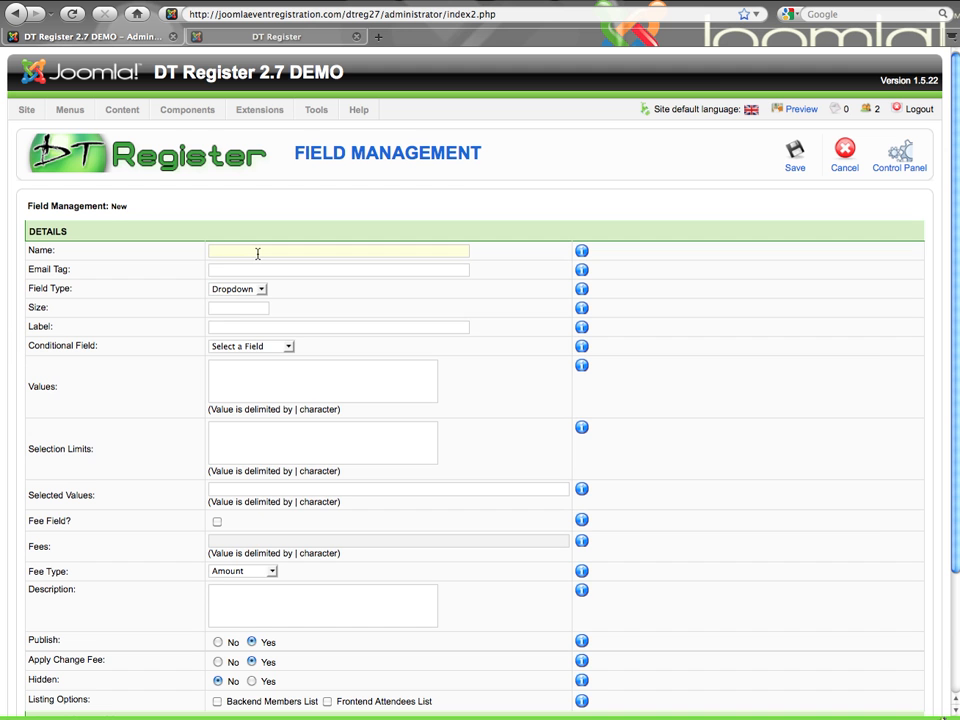
type("NewDropdown")
key("Tab")
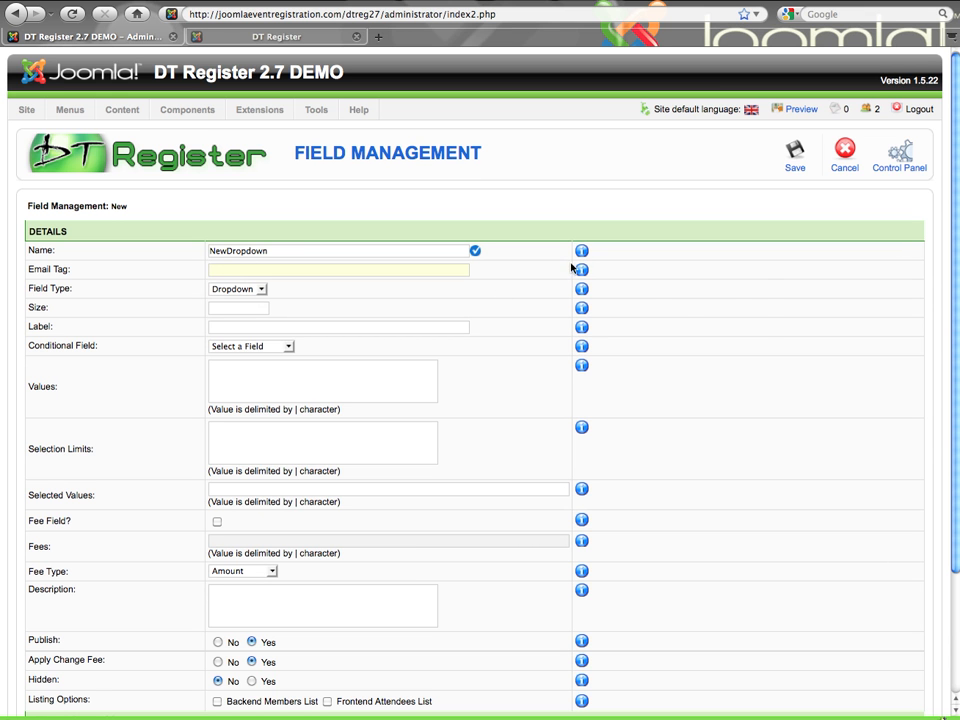
mouse_move(576, 268)
type("NEW_DROPDOWN")
- Set the field's size to 200 and its label to "Select your flavor"
left_click(252, 310)
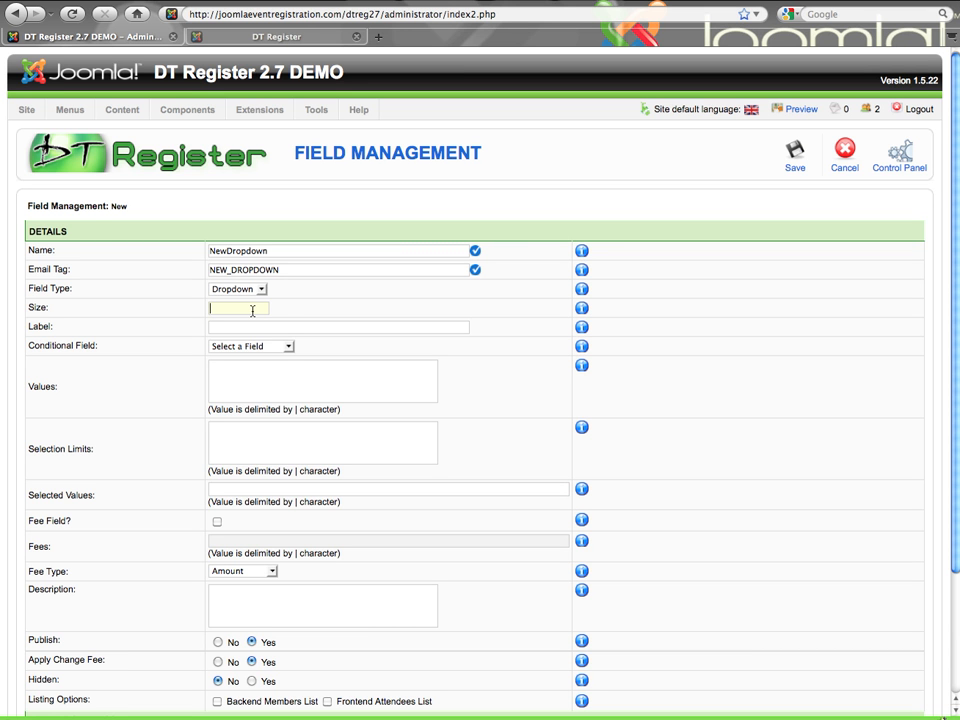
type("200")
key("Tab")
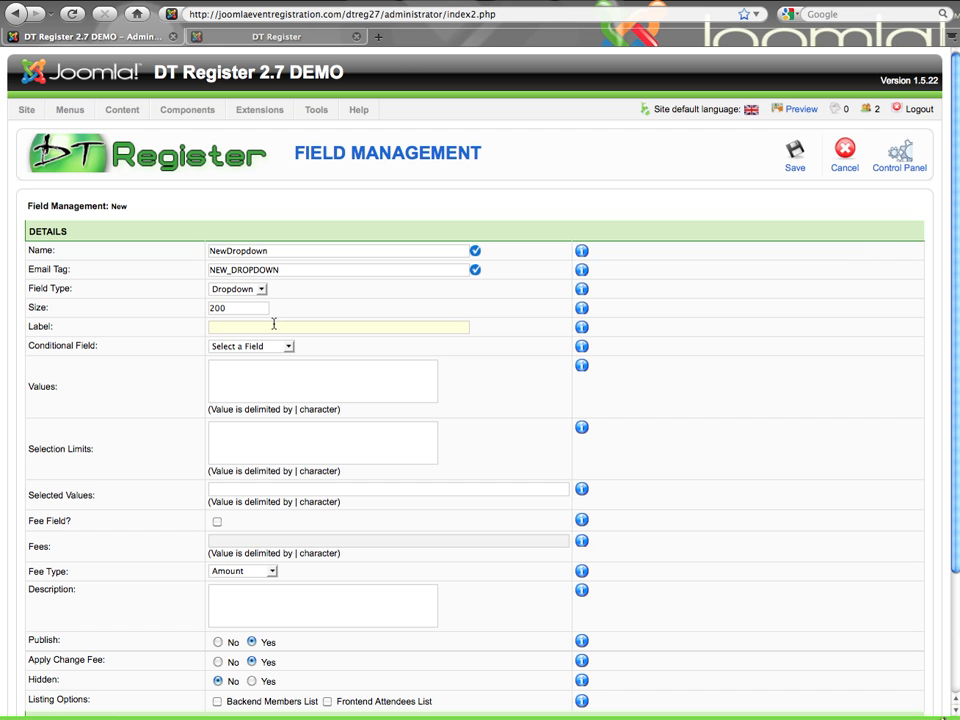
type("Se")
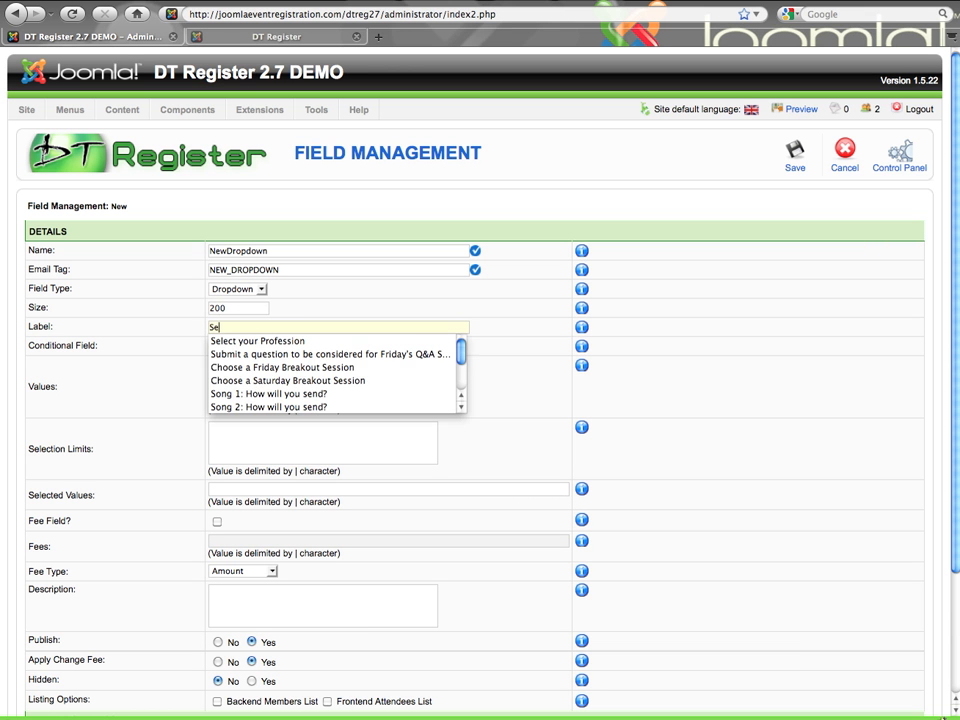
type("lect your ")
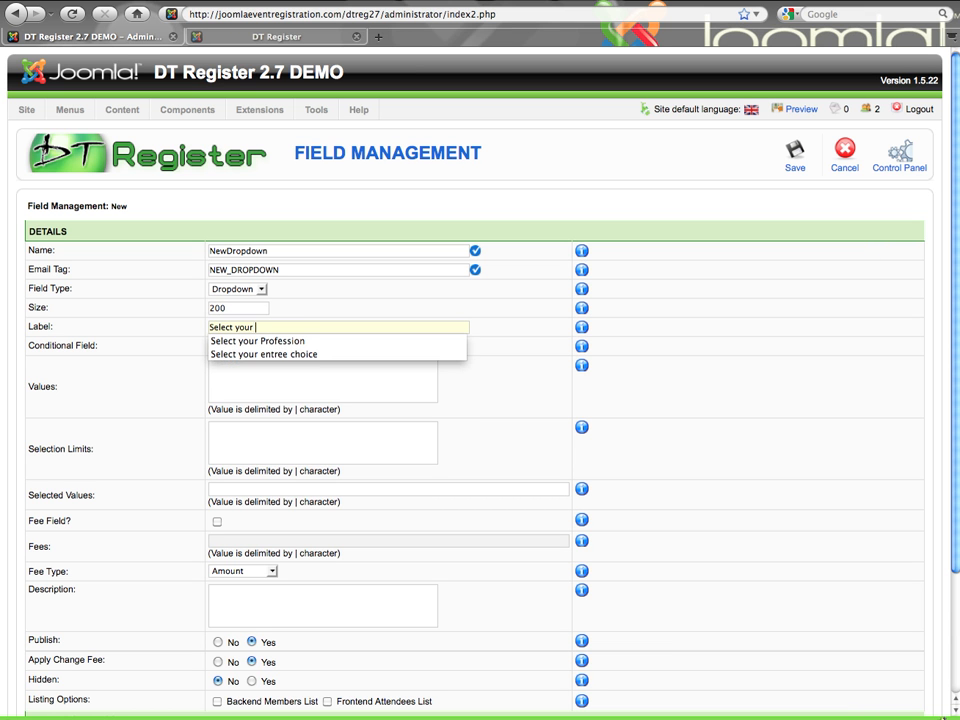
type("flavor")
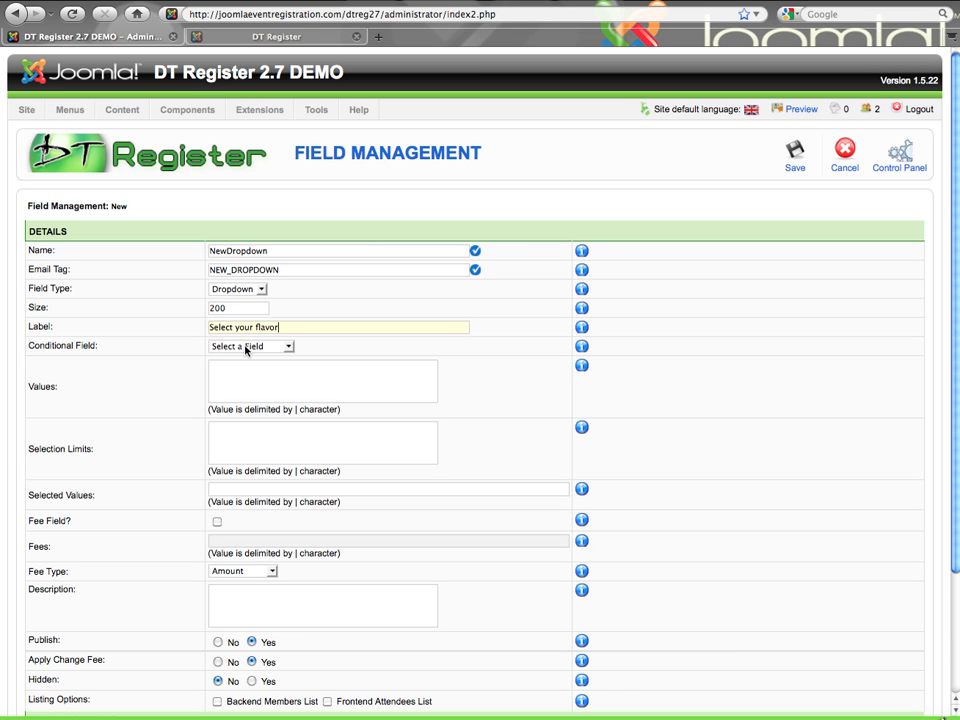
- Enter the dropdown values Strawberry|Chocolate|Vanilla|Banana
left_click(258, 388)
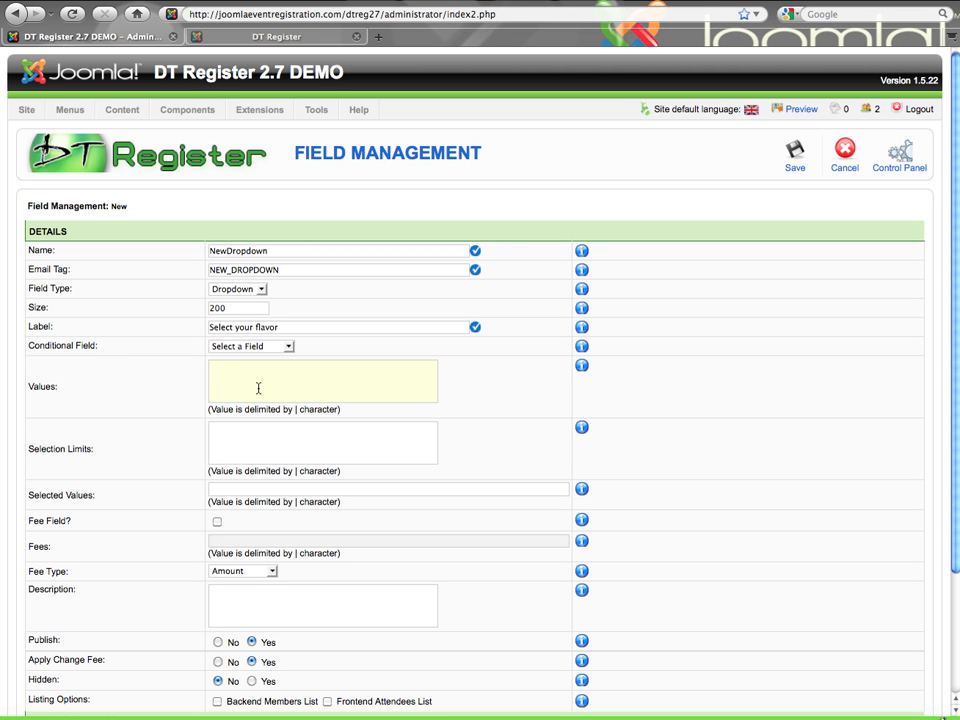
type("Star")
key("BackSpace")
key("BackSpace")
type("rawb")
type("erry")
type("|Choc")
type("a")
type("late")
type("|Vanilla|")
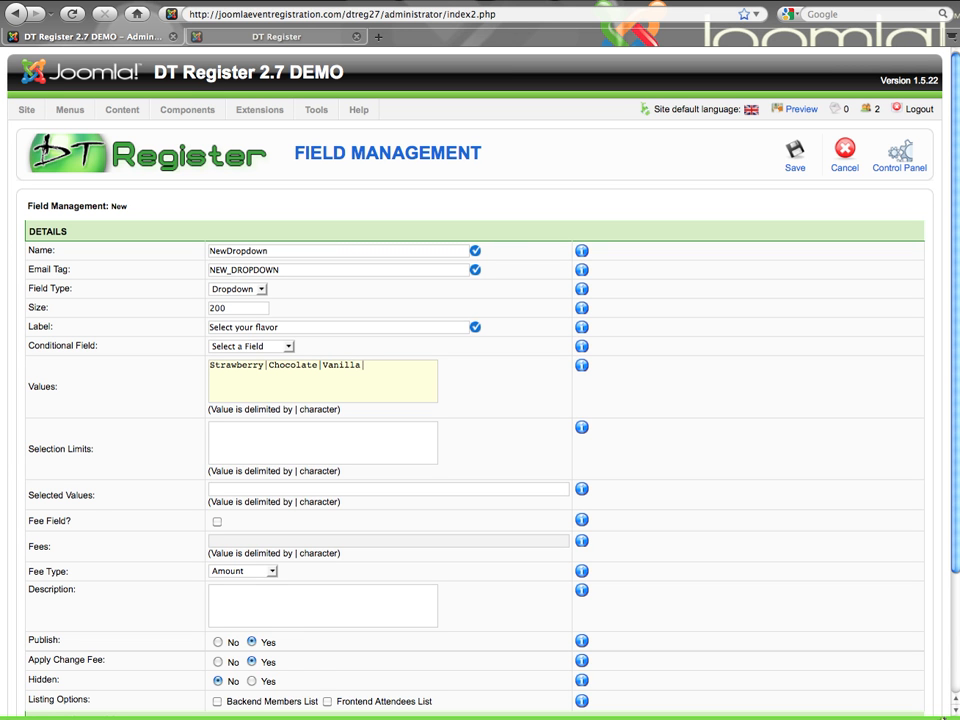
type("Banaan")
key("BackSpace")
key("BackSpace")
key("BackSpace")
type("ana")
- Set the selection limits for the four flavors to 20|30|30|10
left_click(247, 452)
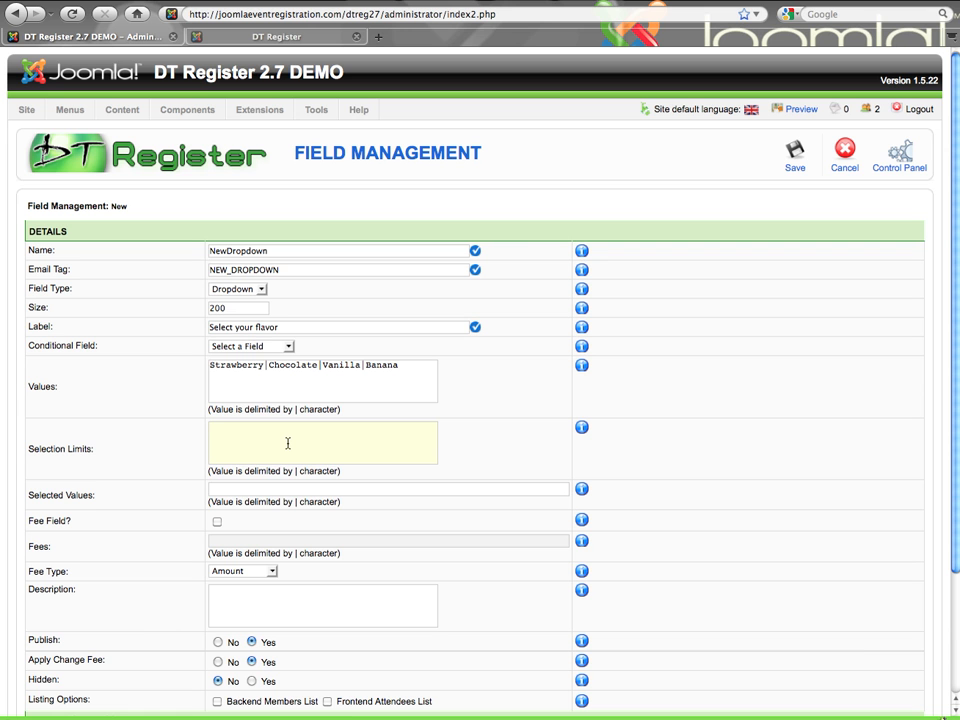
type("20|30|30|15")
double_click(261, 427)
type("0")
double_click(248, 427)
type("0")
double_click(250, 427)
type("30")
double_click(261, 427)
type("10")
- Set Vanilla as the preselected value and mark the dropdown as a fee field
left_click(260, 488)
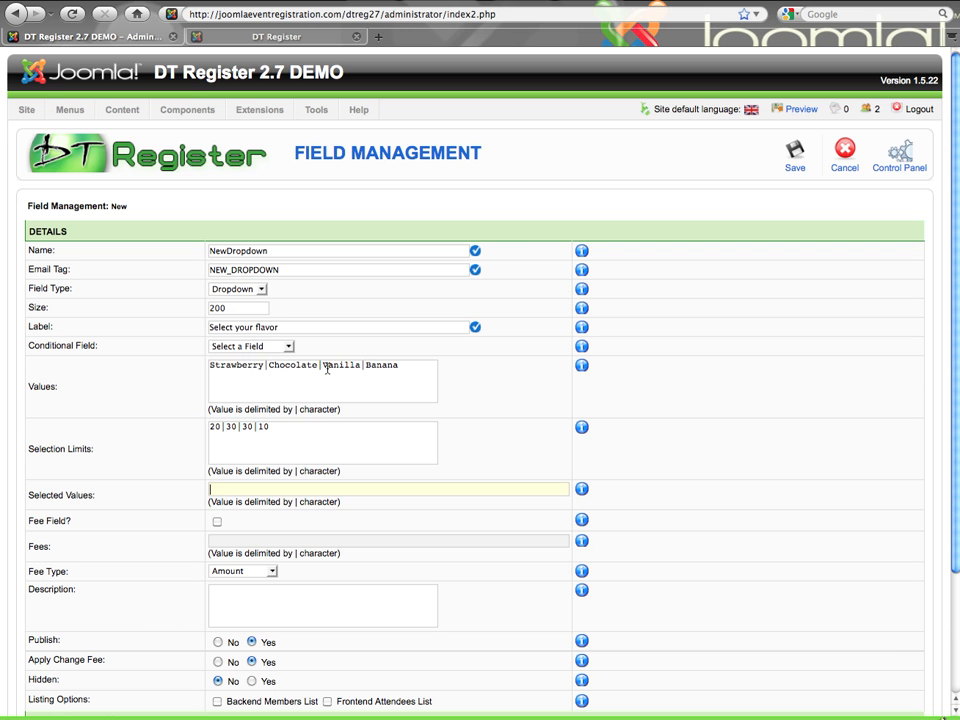
type("Vanilla")
scroll(296, 486, "down", 2)
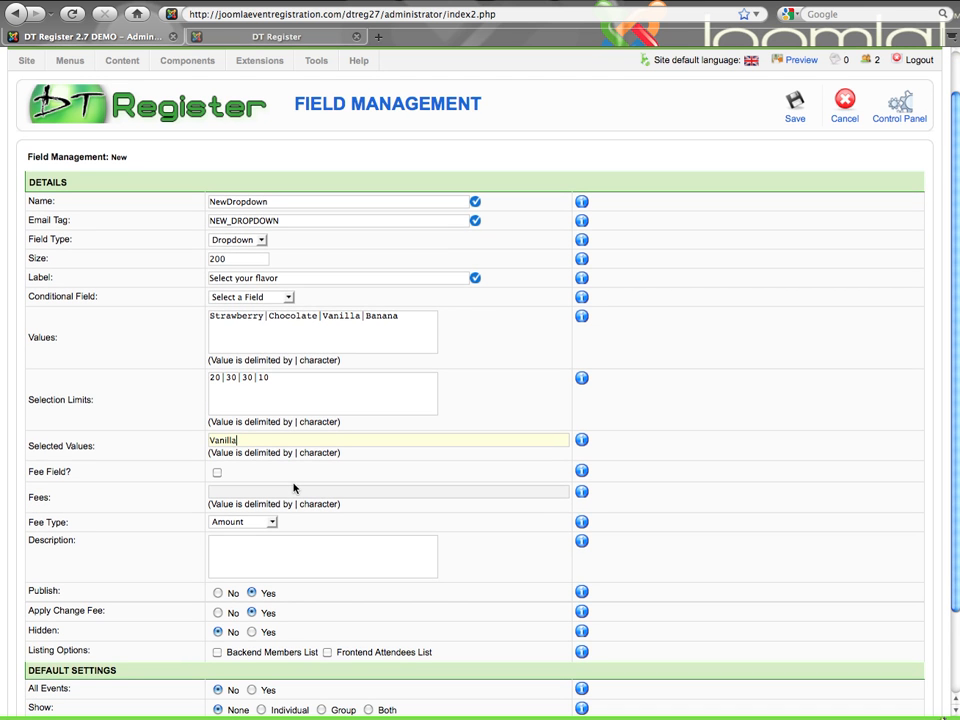
left_click(218, 474)
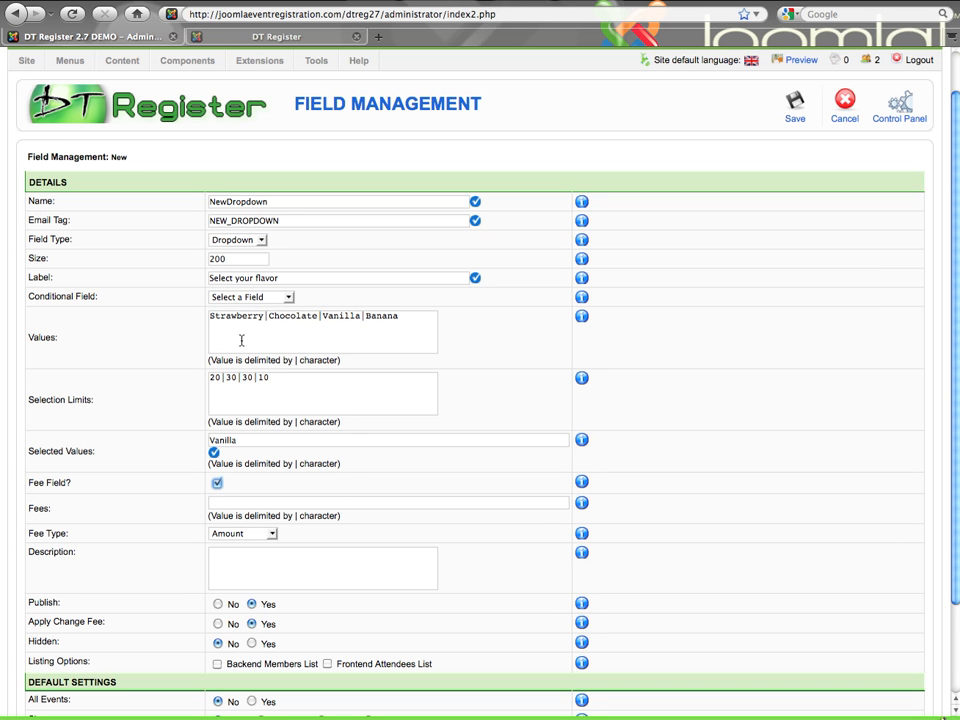
- Enter the fees 5|5|-2|7.50 for the four flavor options
left_click(241, 504)
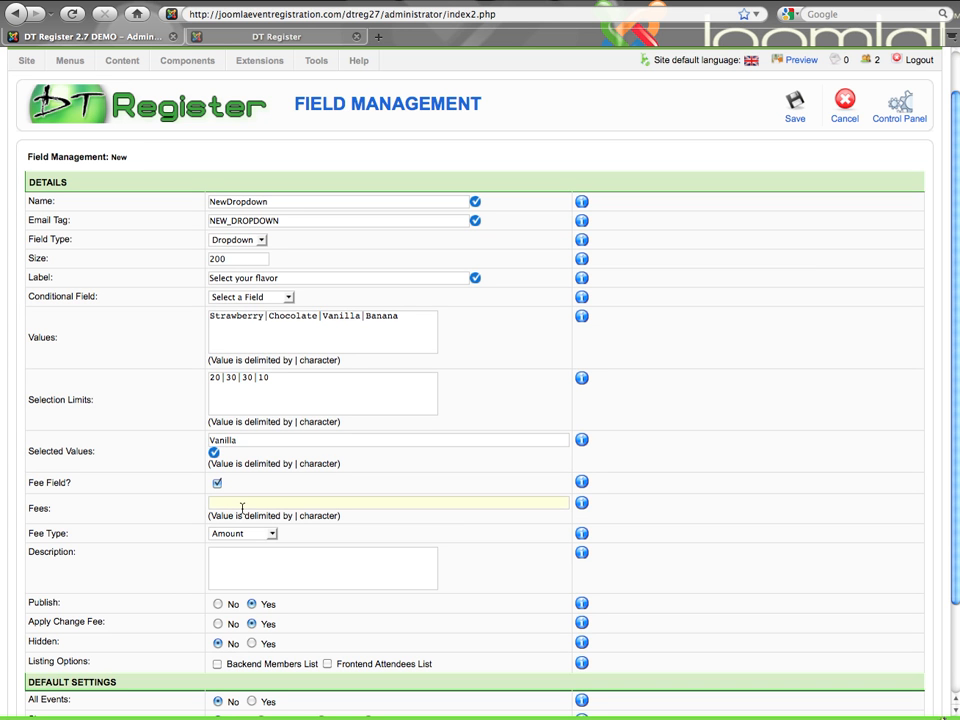
type("5")
type("|")
type("5")
type("|")
type("5")
type("|7")
type(".50")
double_click(229, 503)
type("-2")
- Try the Percentage % fee type for the flavor fees and return it to Amount
left_click(230, 534)
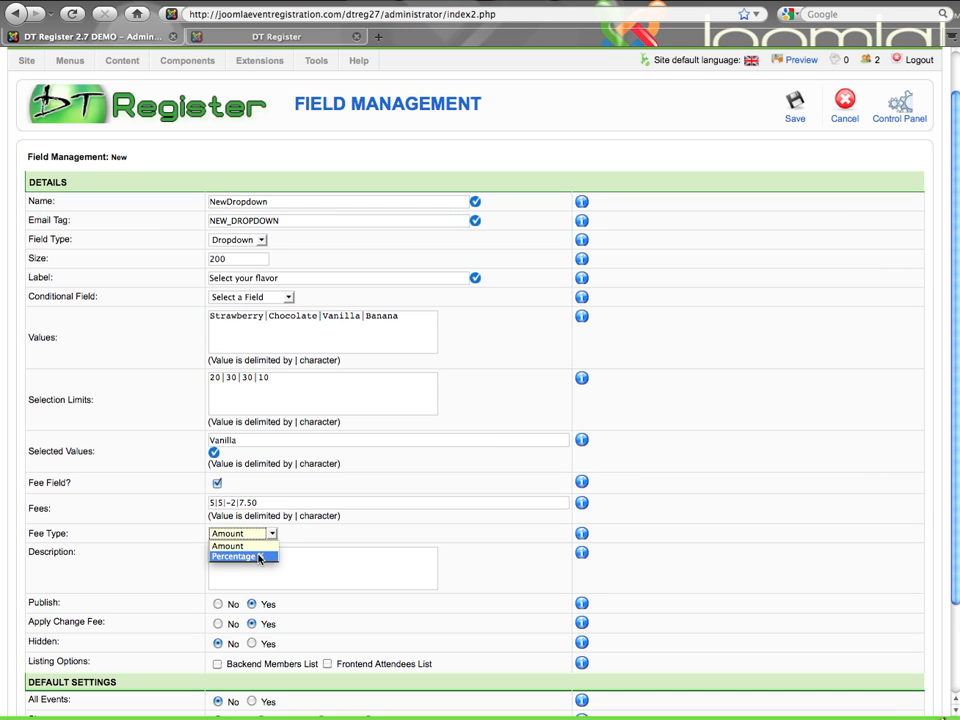
left_click(256, 548)
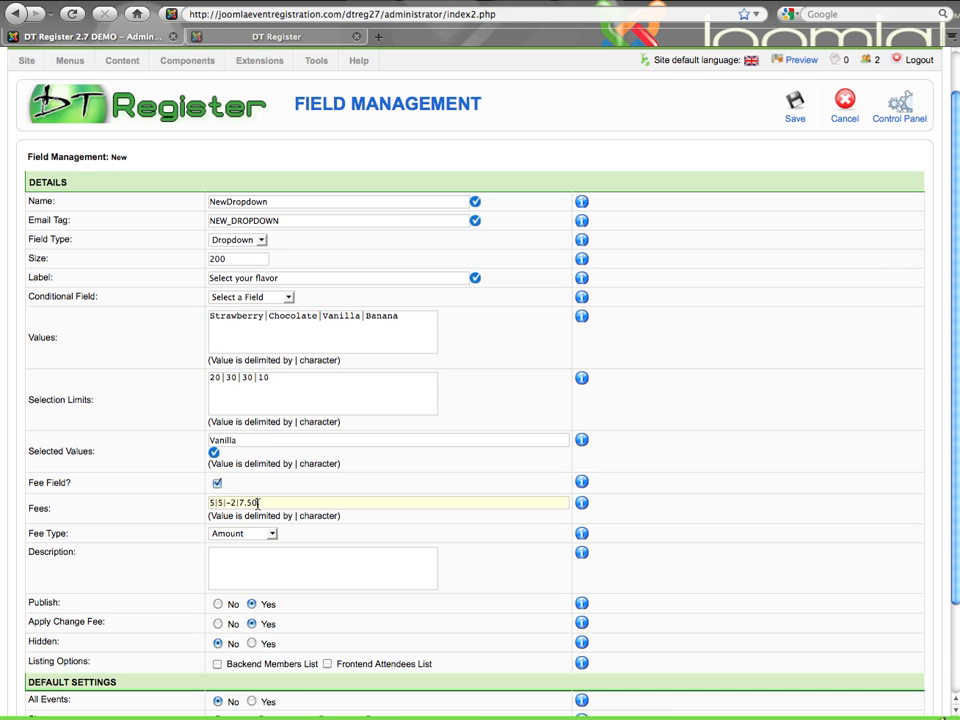
left_click_drag(258, 502, 240, 502)
left_click(250, 533)
left_click(256, 558)
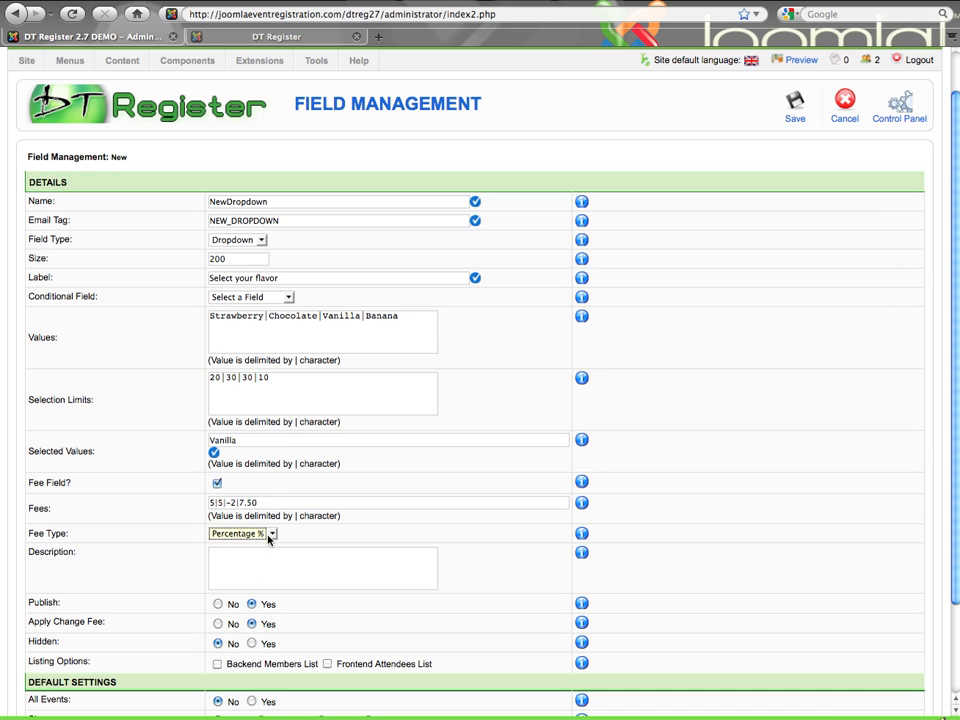
left_click(268, 535)
left_click(265, 549)
- Try setting the field's Hidden option to Yes and return it to No, leaving the description empty
scroll(308, 464, "up", 2)
scroll(308, 464, "down", 5)
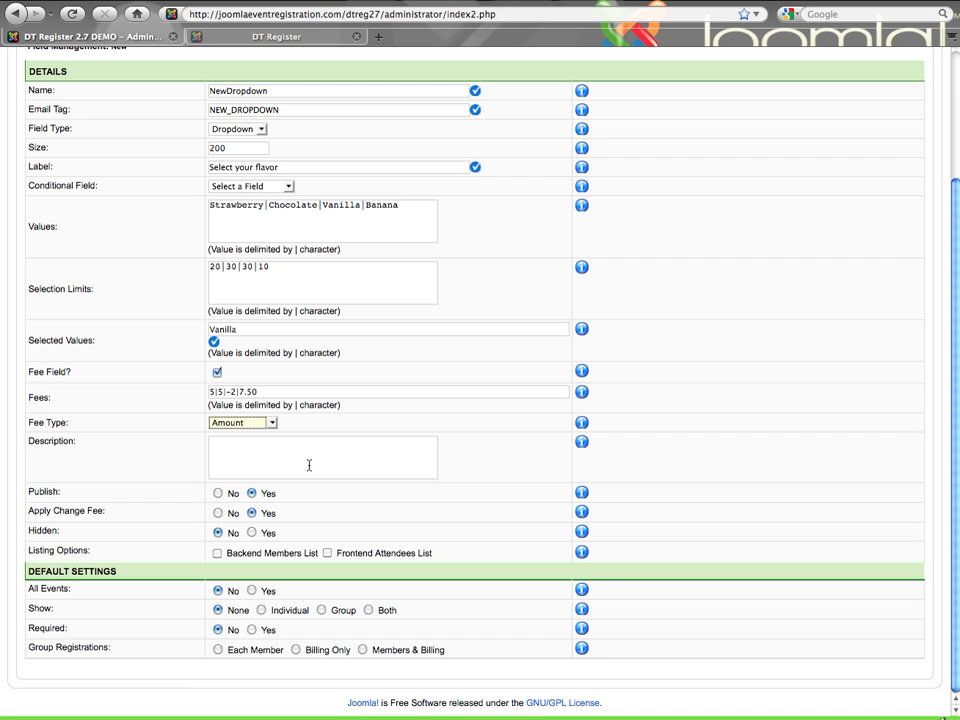
left_click(311, 461)
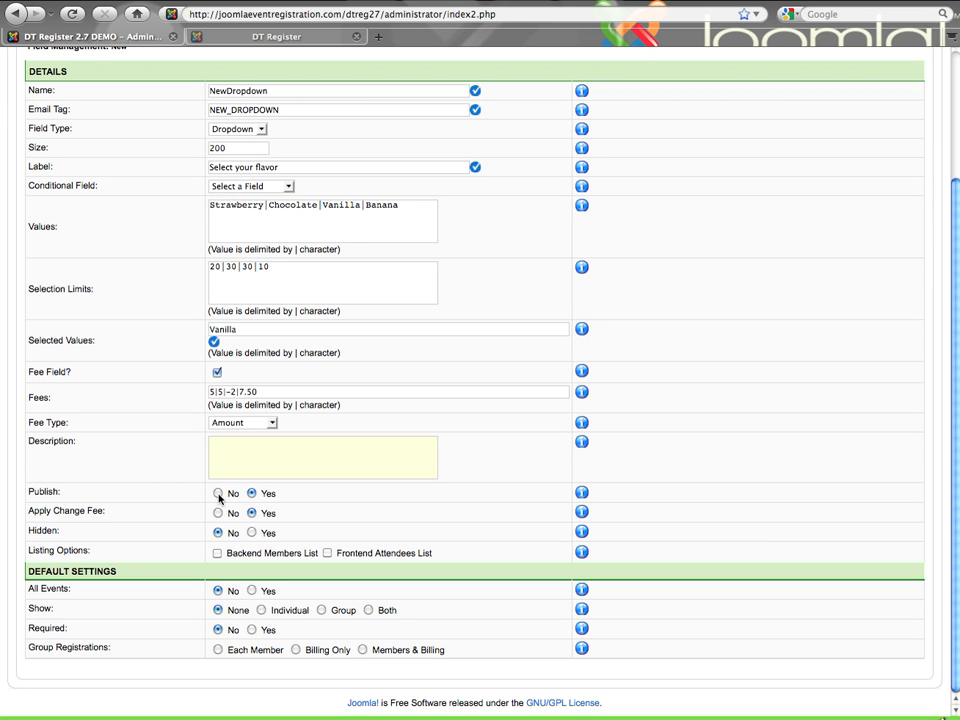
left_click(253, 533)
left_click(218, 533)
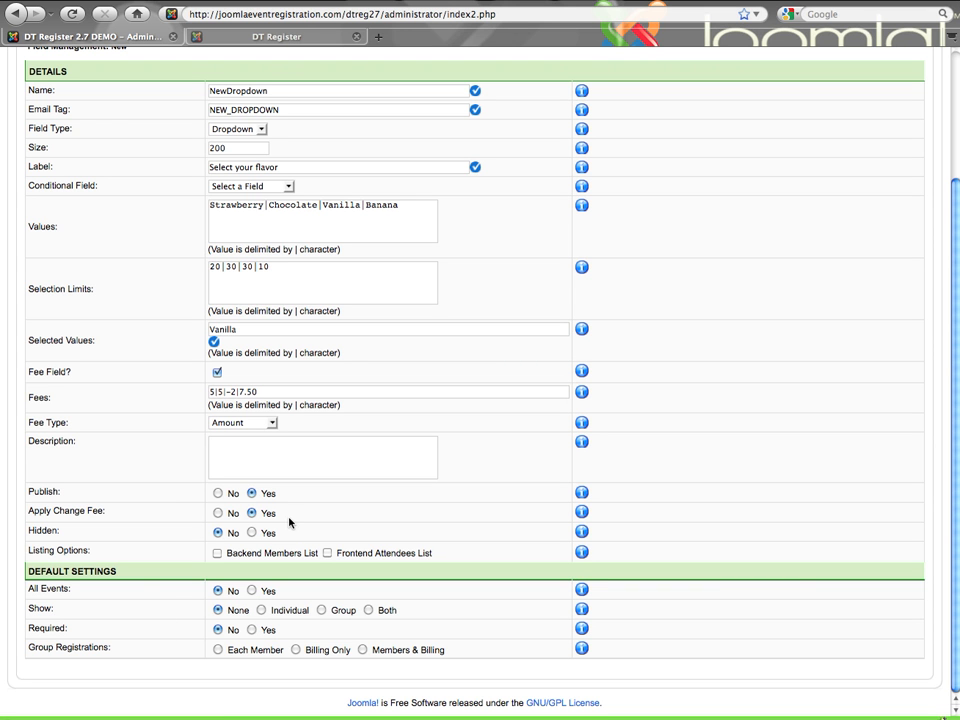
- Apply the field to all events and to each member in group registrations, and save it
left_click(251, 591)
left_click(218, 651)
scroll(434, 648, "up", 3)
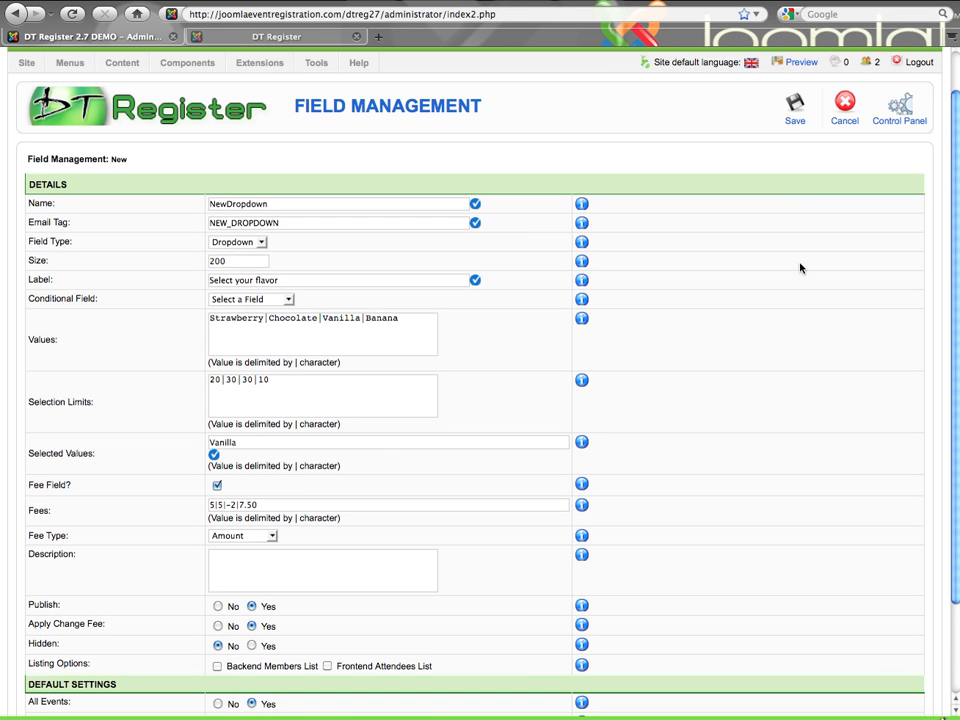
left_click(792, 117)
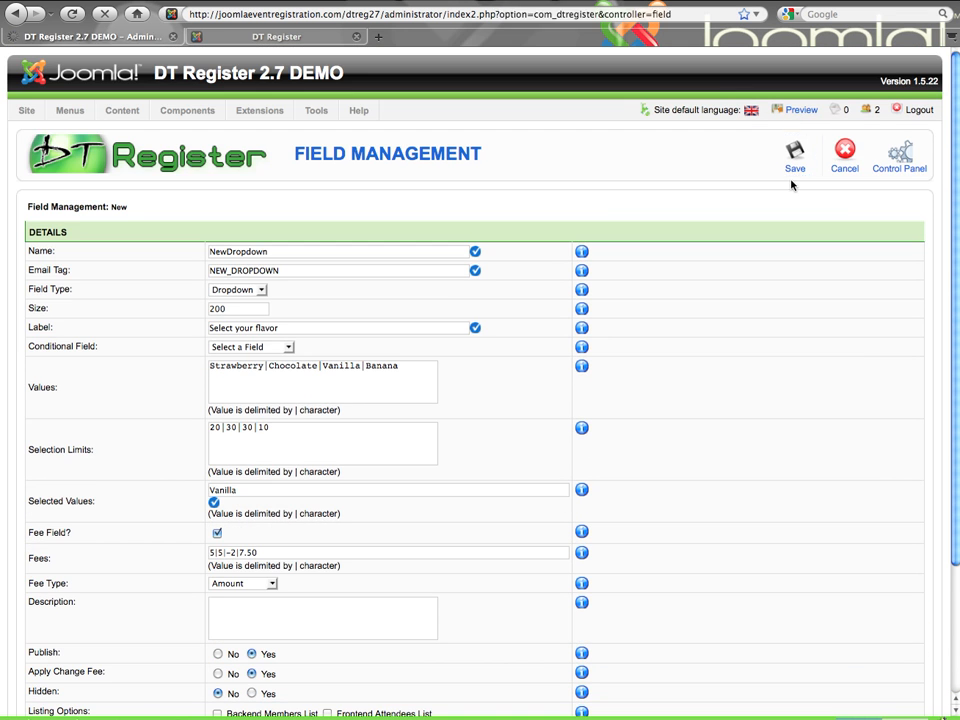
- Open the NewDropdown field for editing and change its field type to Checkbox
scroll(703, 255, "down", 3)
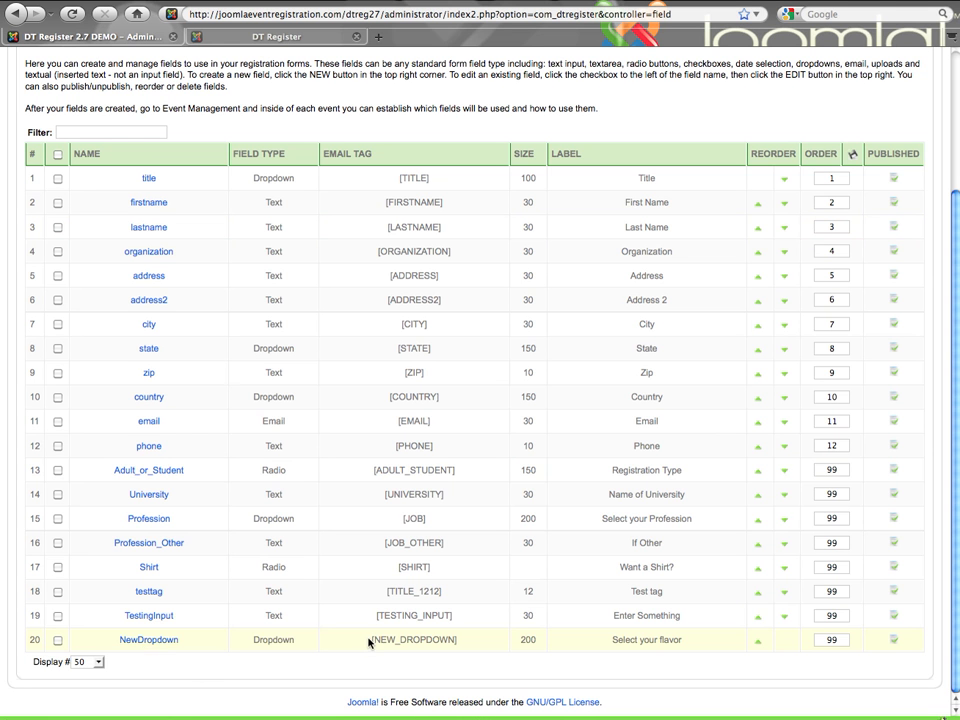
left_click(160, 646)
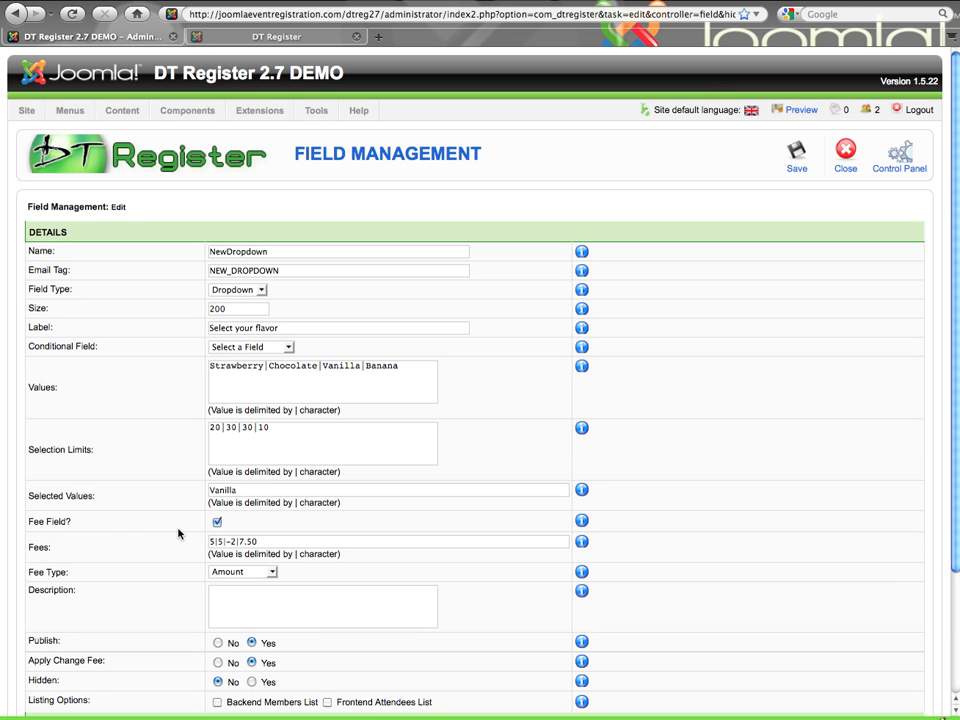
left_click(262, 291)
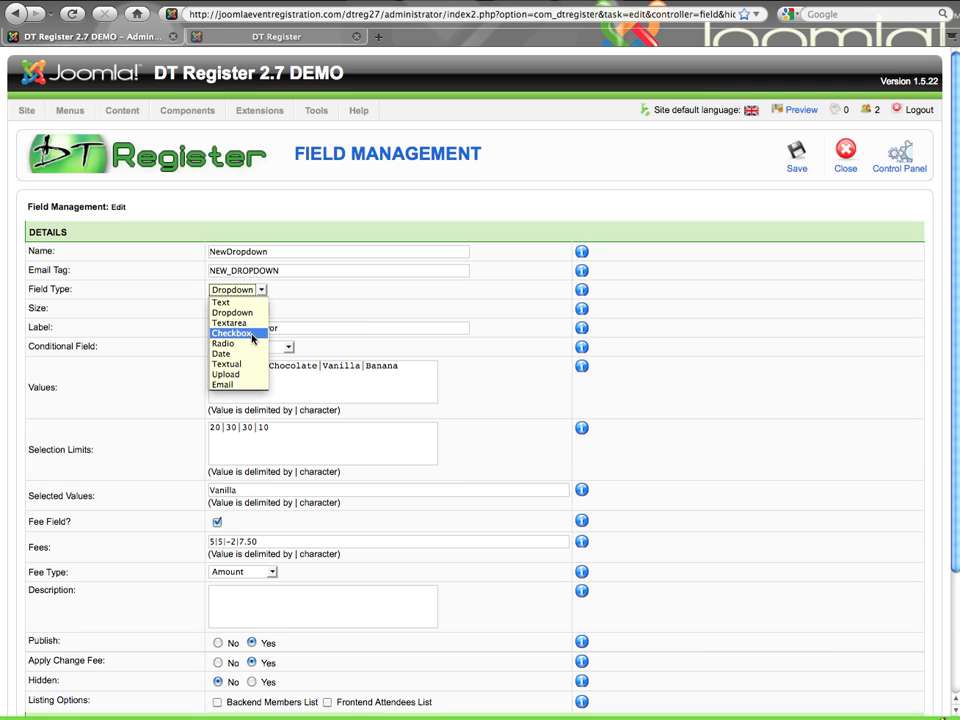
left_click(252, 333)
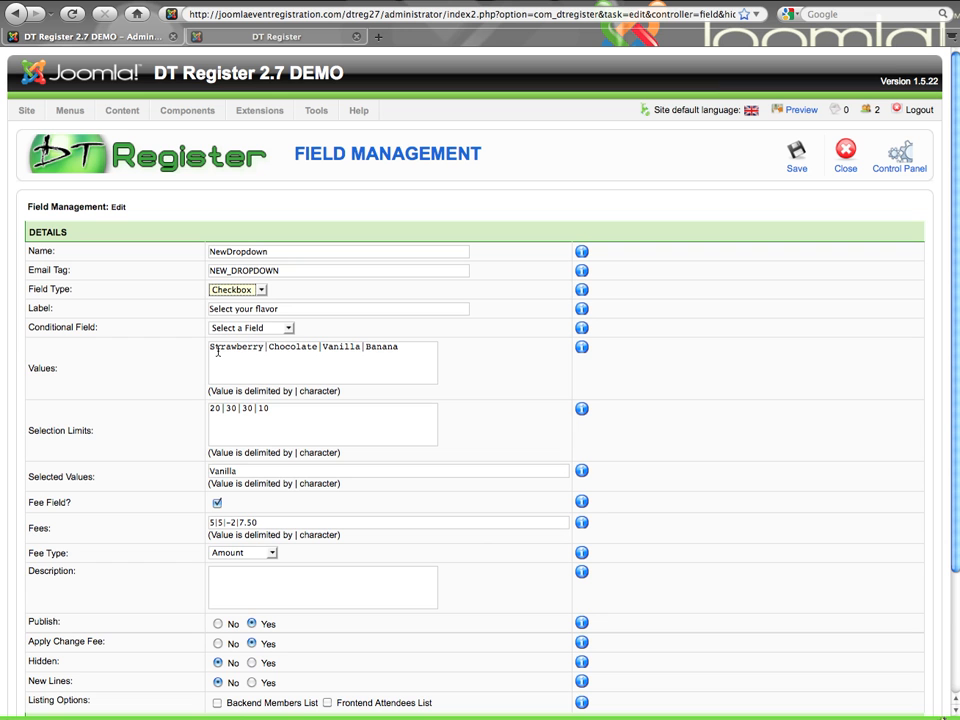
- Try adding Chocolate to the selected values and restore Vanilla alone, leaving the fees as they are
left_click(257, 472)
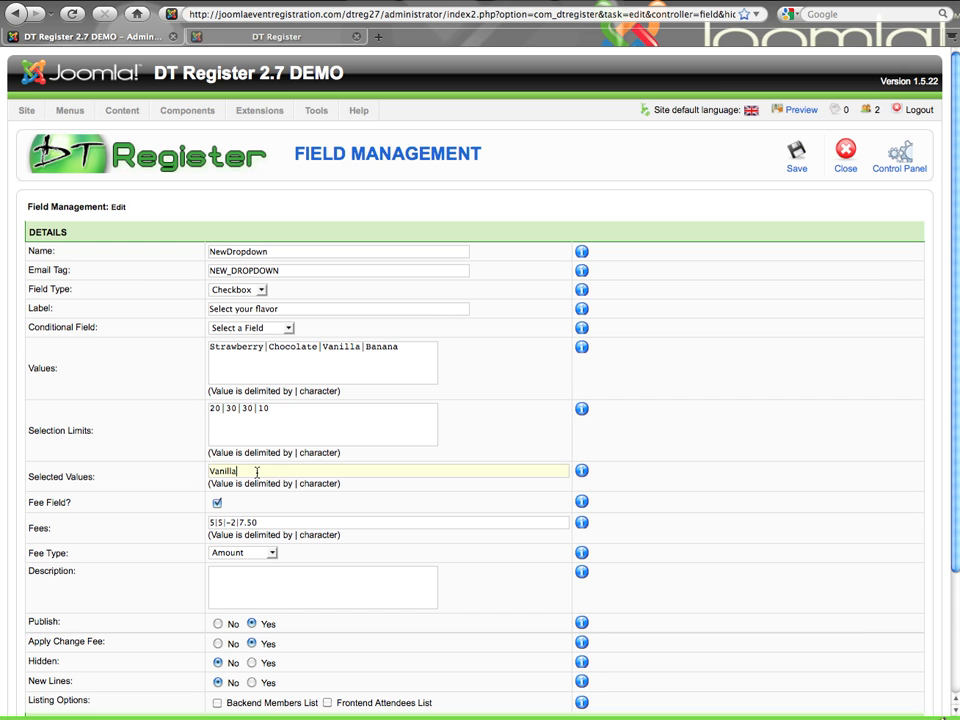
type("|Chocolate")
key("BackSpace")
key("BackSpace")
key("BackSpace")
key("BackSpace")
key("BackSpace")
key("BackSpace")
key("BackSpace")
key("BackSpace")
key("BackSpace")
key("BackSpace")
key("Tab")
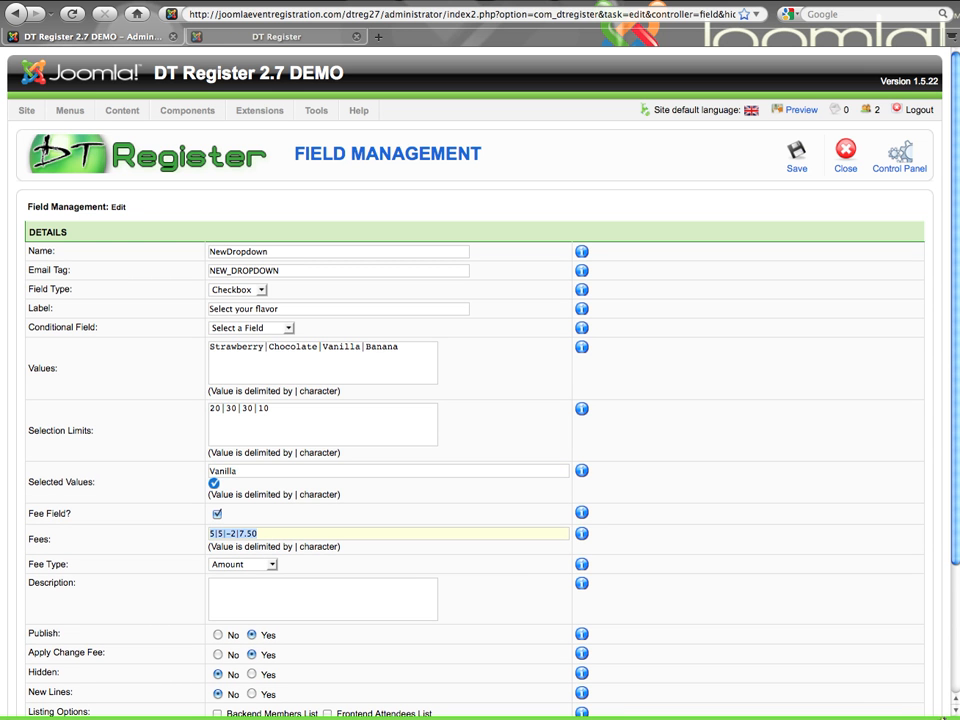
left_click(273, 536)
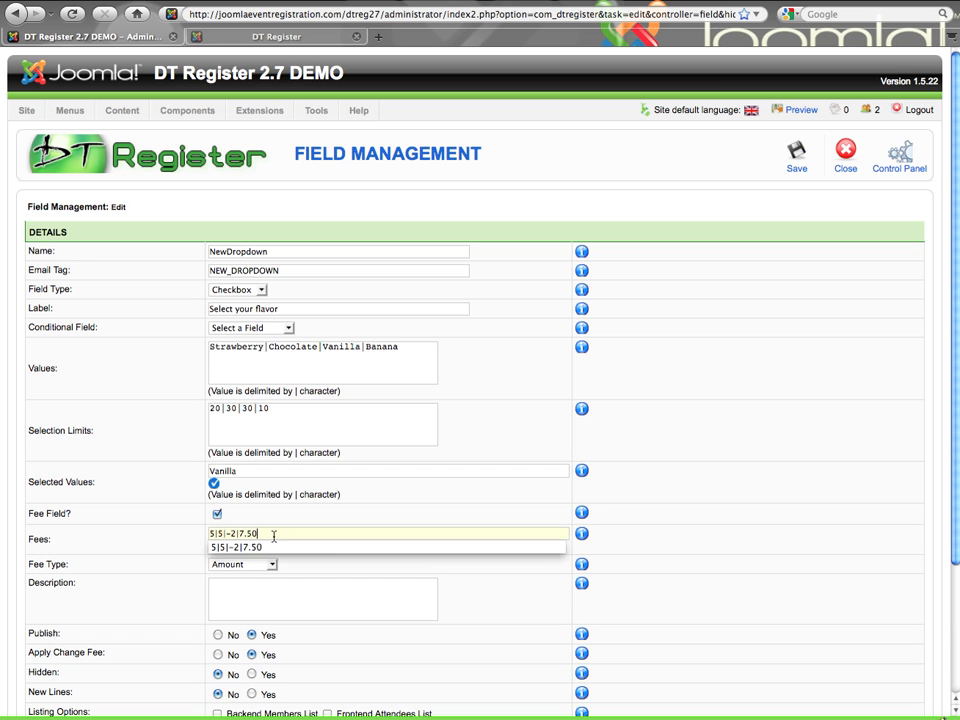
left_click(289, 523)
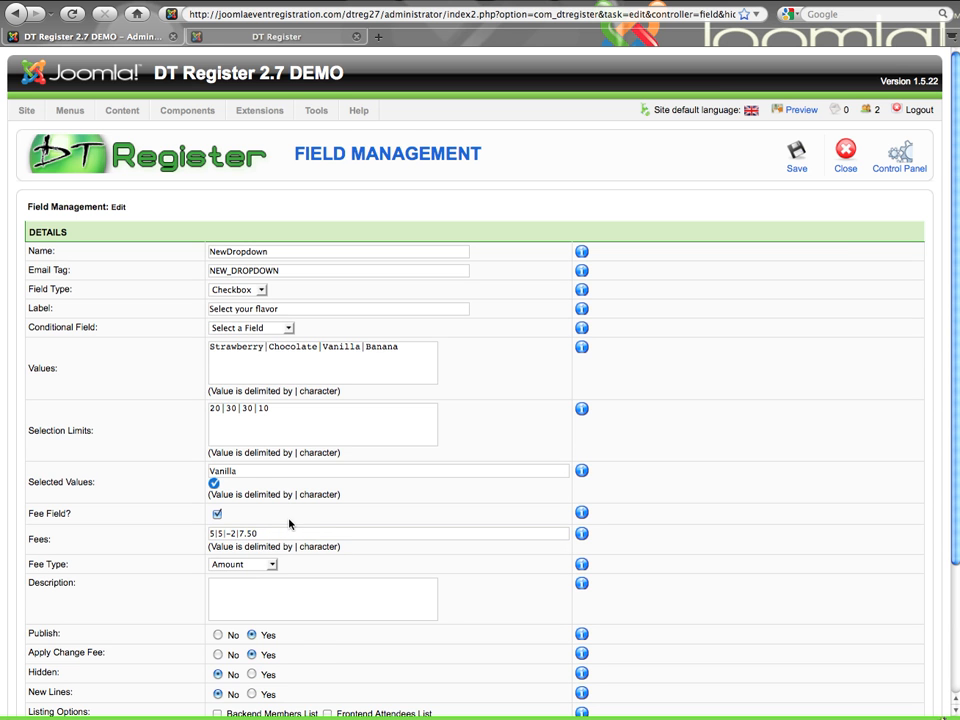
- Set the checkbox field's New Lines option to Yes
scroll(289, 523, "down", 3)
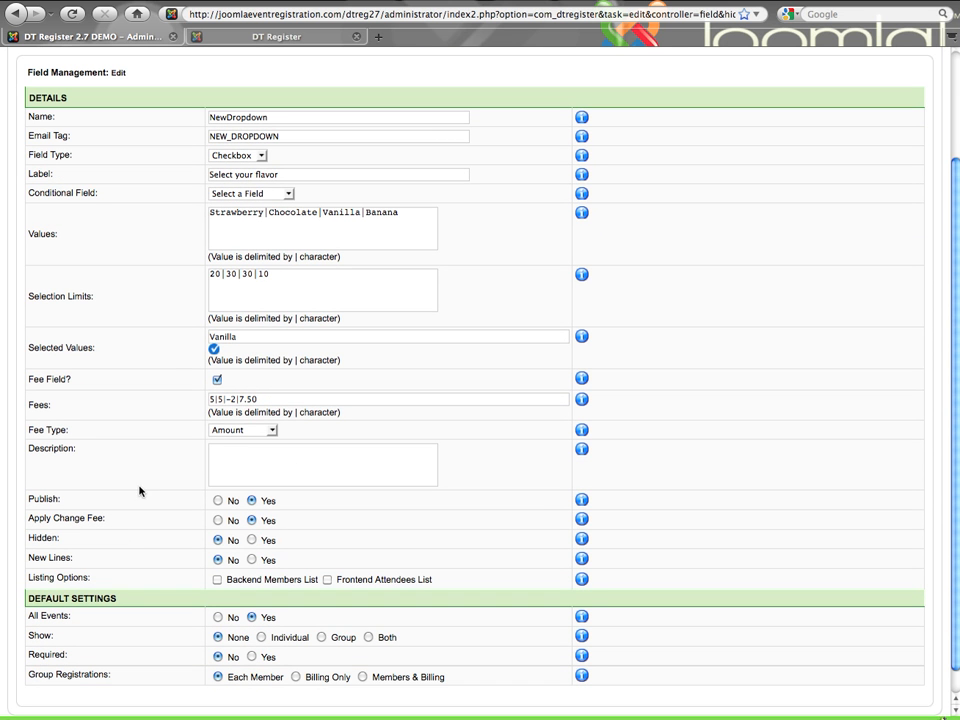
left_click_drag(29, 558, 103, 561)
scroll(257, 561, "up", 1)
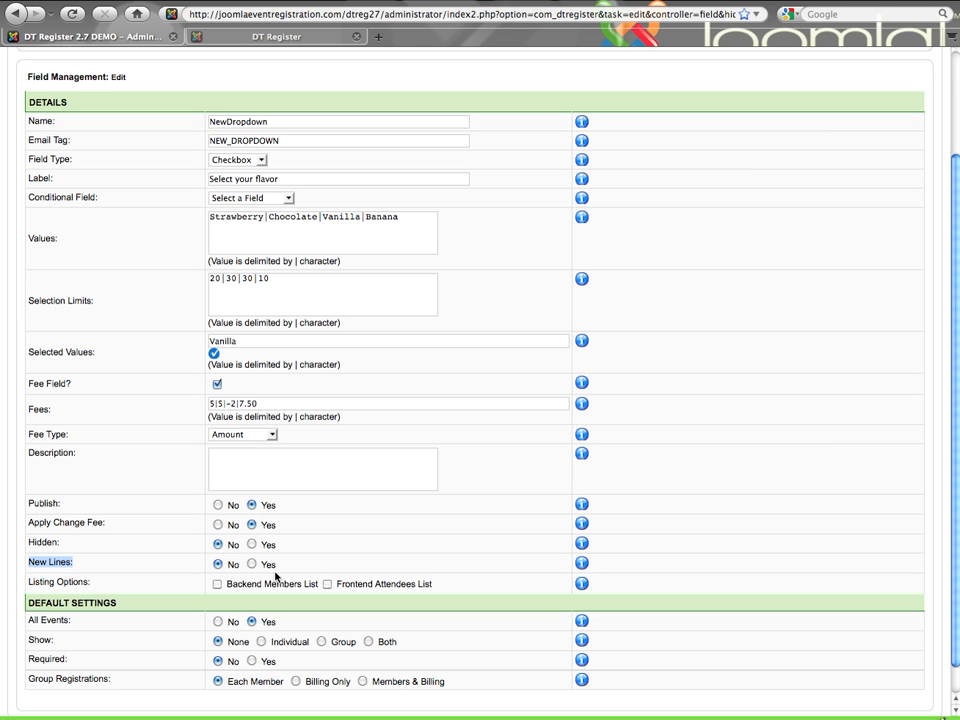
left_click(252, 564)
- Try the Radio field type and review its New Lines option
scroll(255, 565, "up", 3)
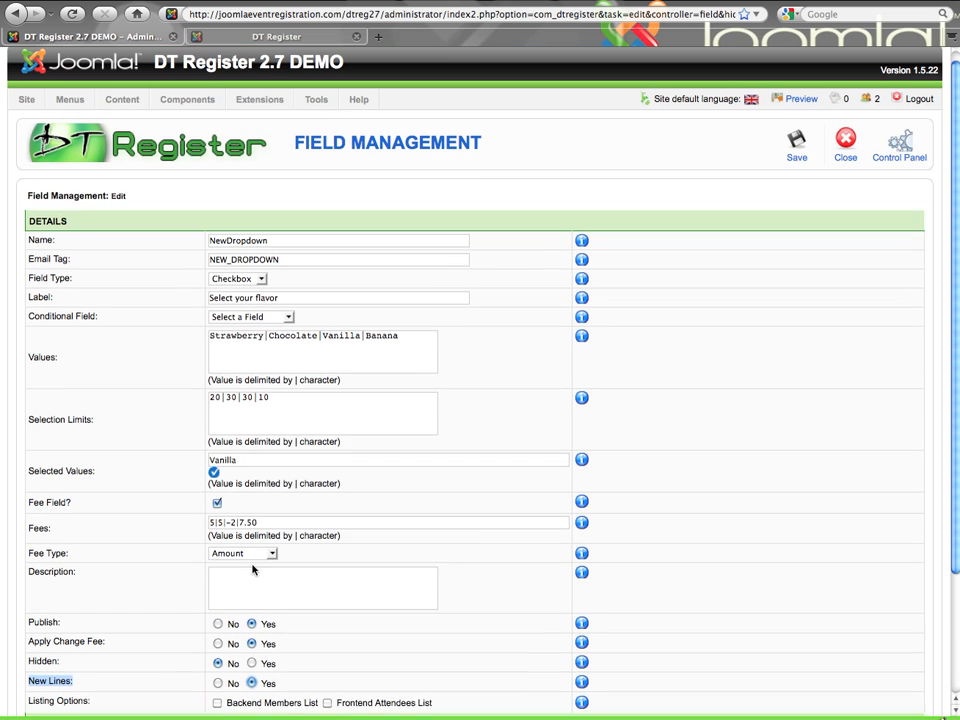
left_click(260, 291)
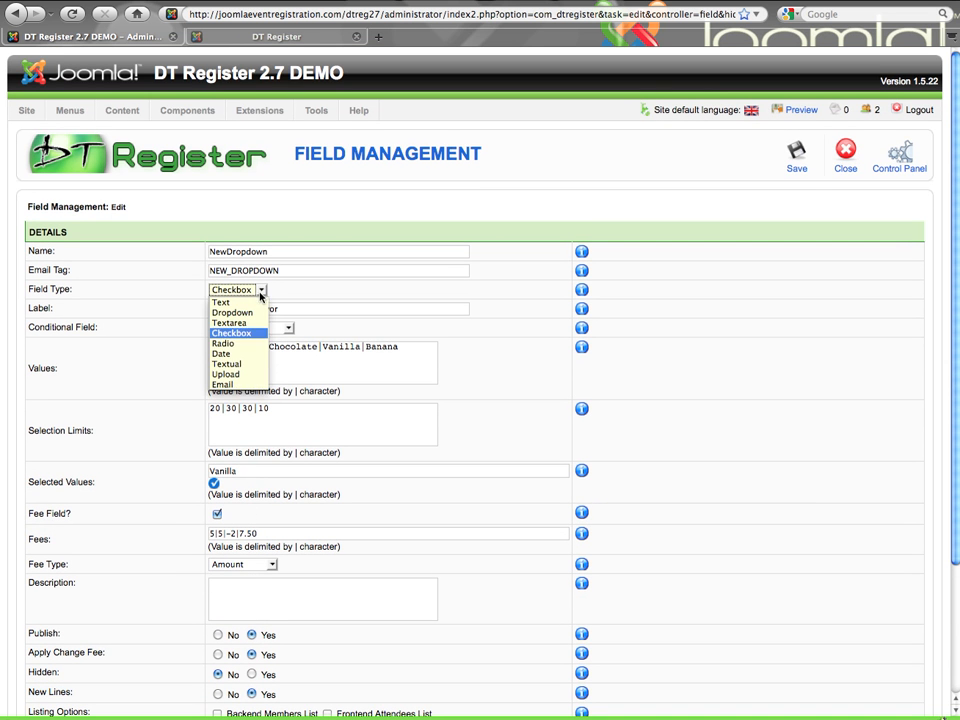
left_click(247, 343)
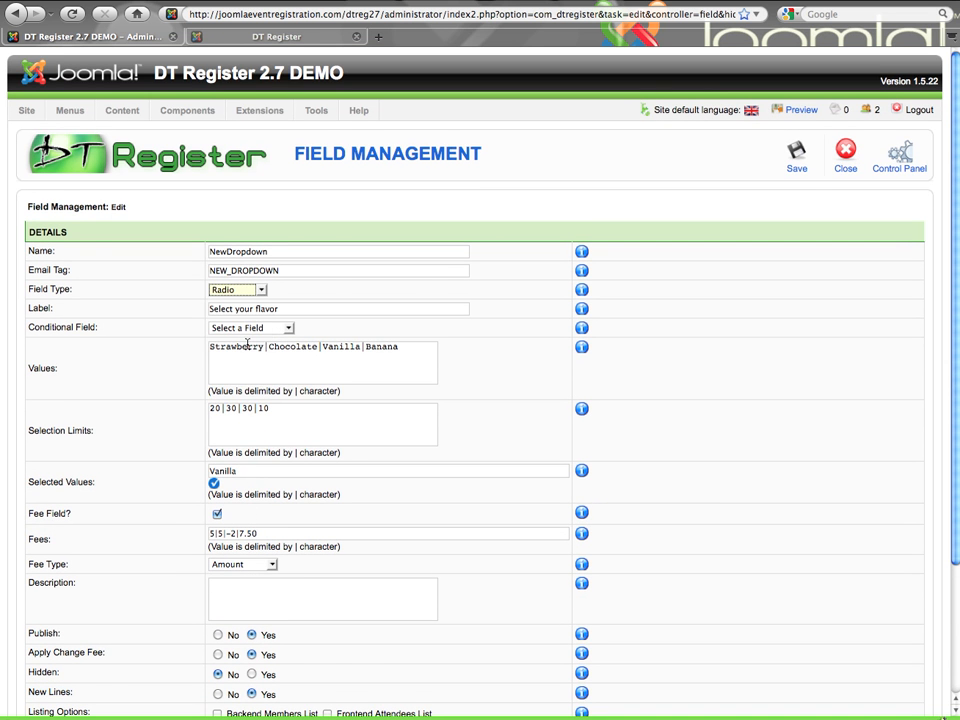
scroll(247, 343, "down", 3)
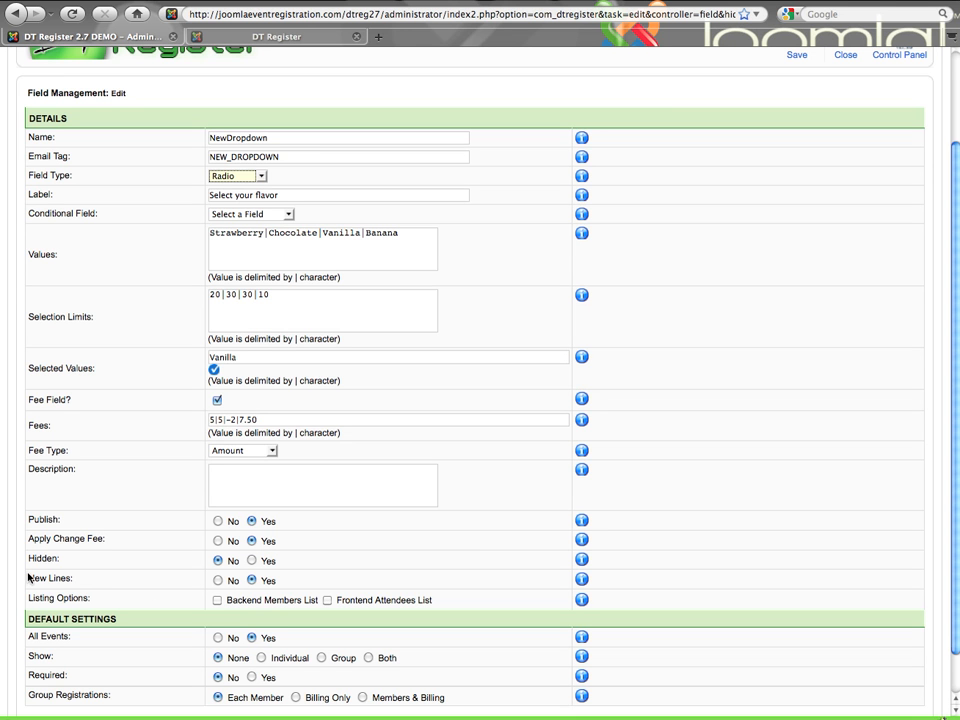
left_click_drag(29, 577, 202, 575)
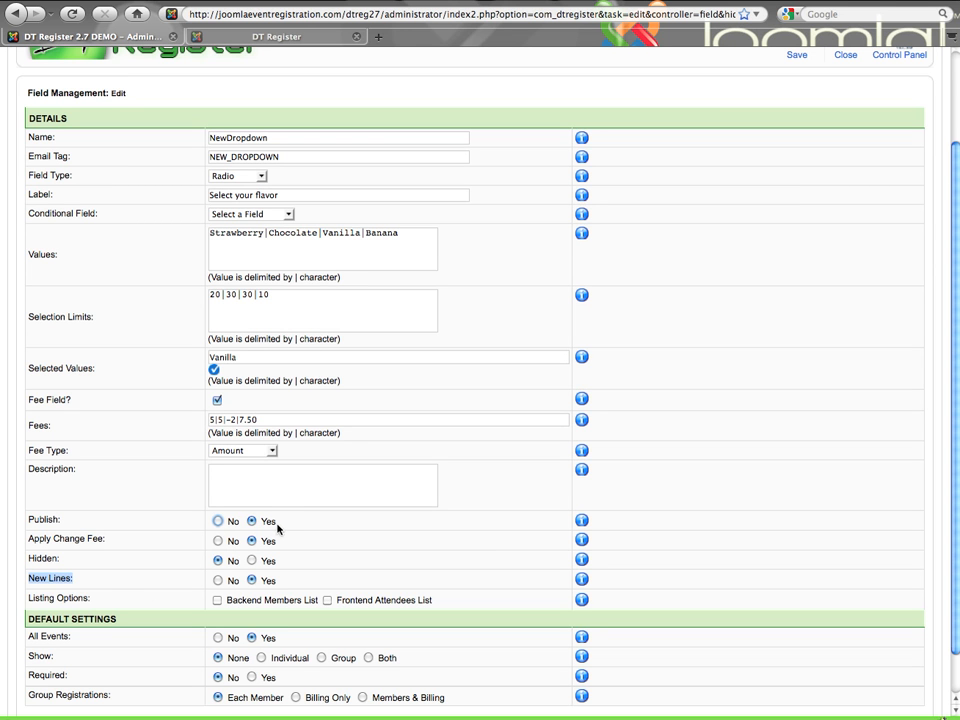
- Try unpublishing the field and enabling the Backend Members List and Frontend Attendees List options, restoring each one
left_click(220, 522)
left_click(253, 522)
left_click(217, 600)
left_click(327, 600)
left_click(327, 600)
left_click(219, 601)
- Return the field type to Checkbox and save the field
left_click(262, 180)
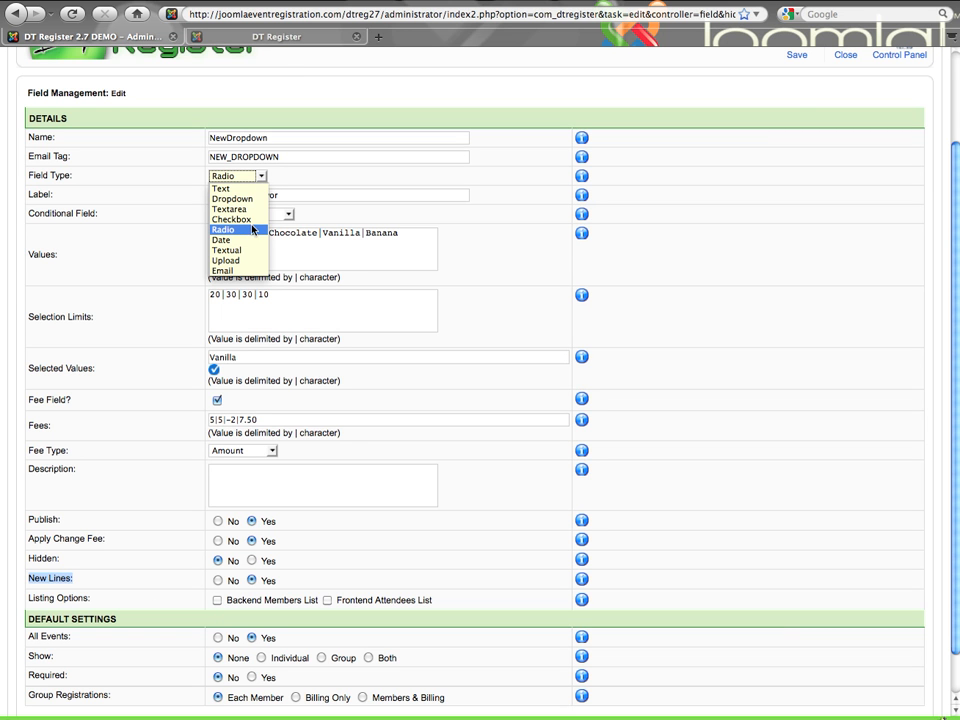
left_click(253, 219)
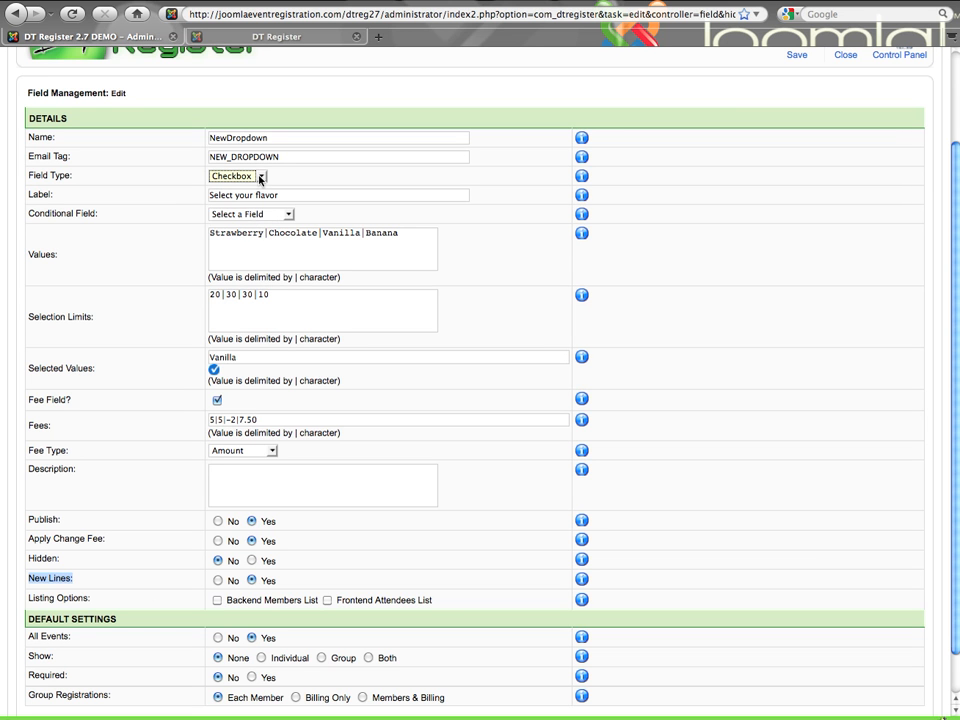
left_click(261, 177)
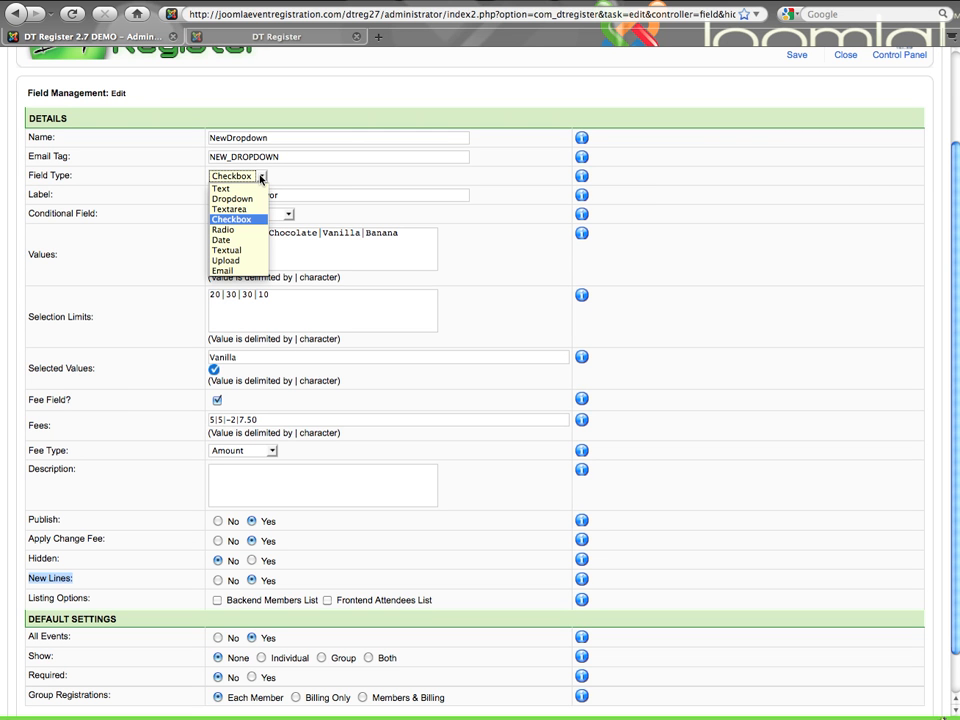
left_click(261, 177)
left_click(328, 180)
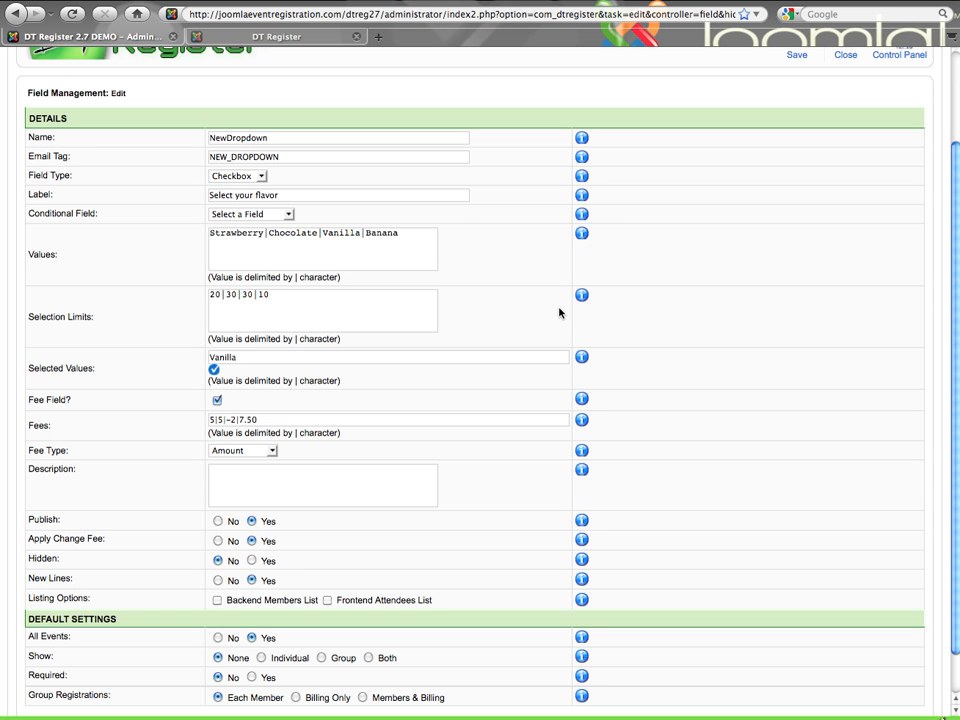
scroll(617, 270, "up", 2)
scroll(677, 326, "down", 3)
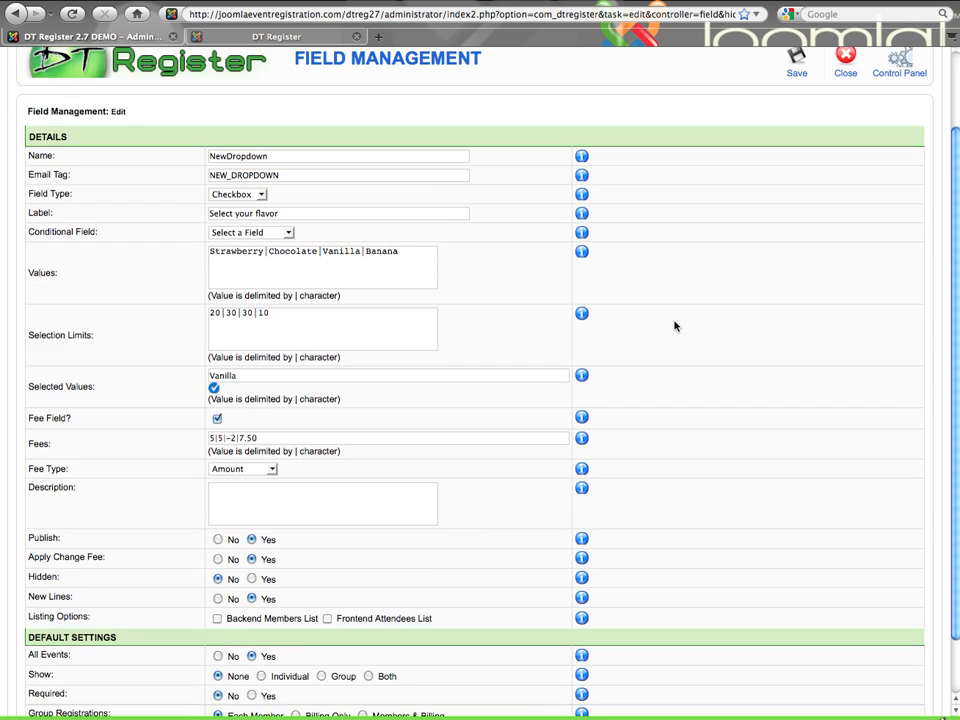
scroll(675, 324, "up", 3)
left_click(790, 165)
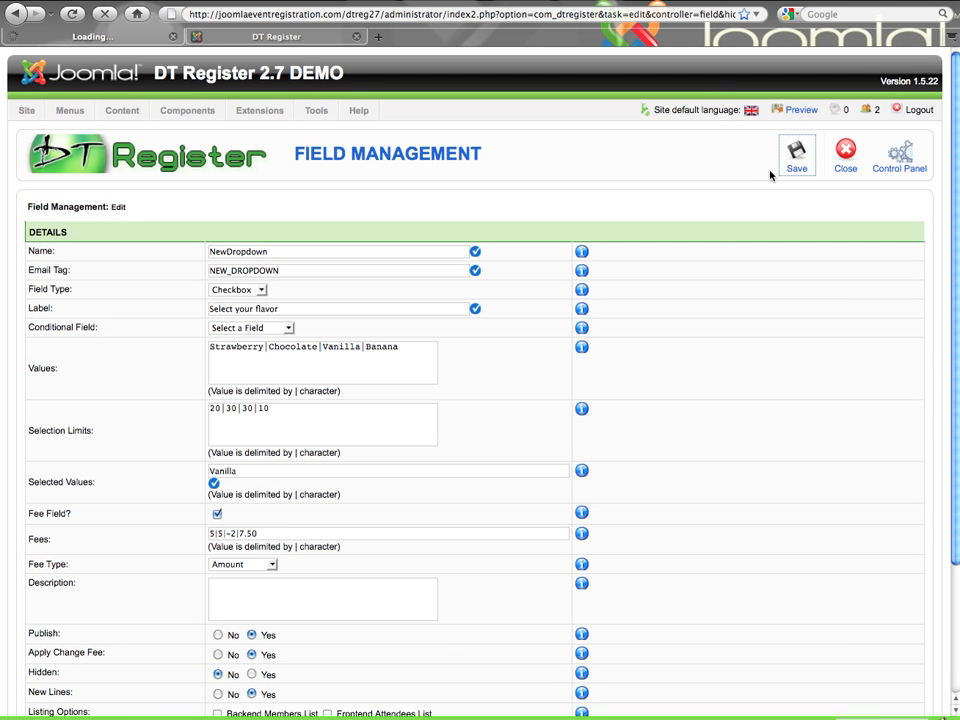
- Open the individual registration form for My Event on the public site
left_click(261, 38)
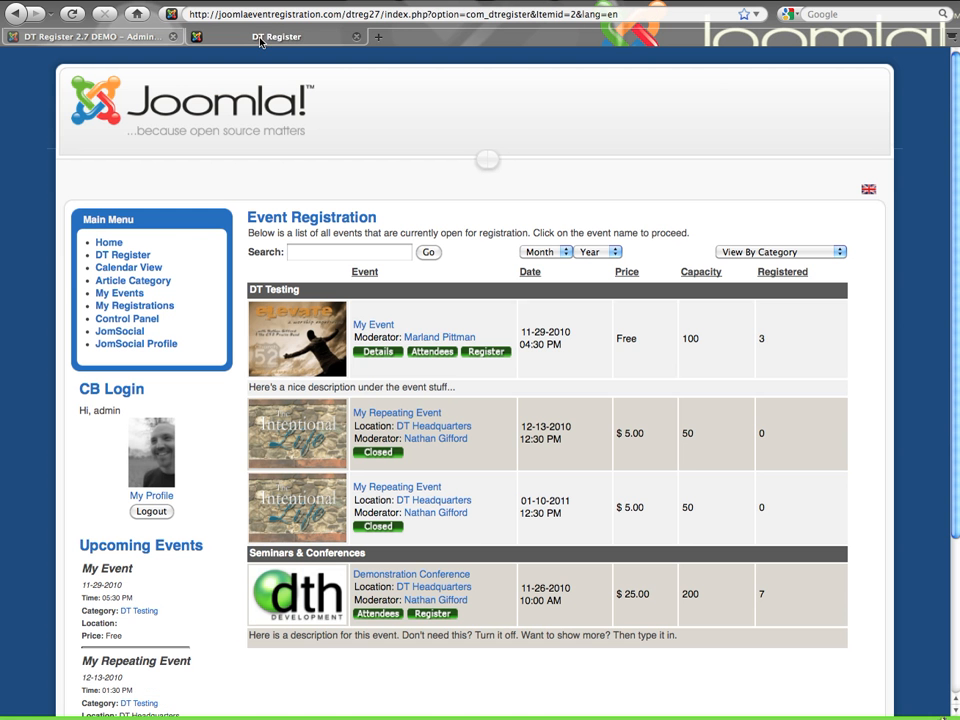
left_click(484, 353)
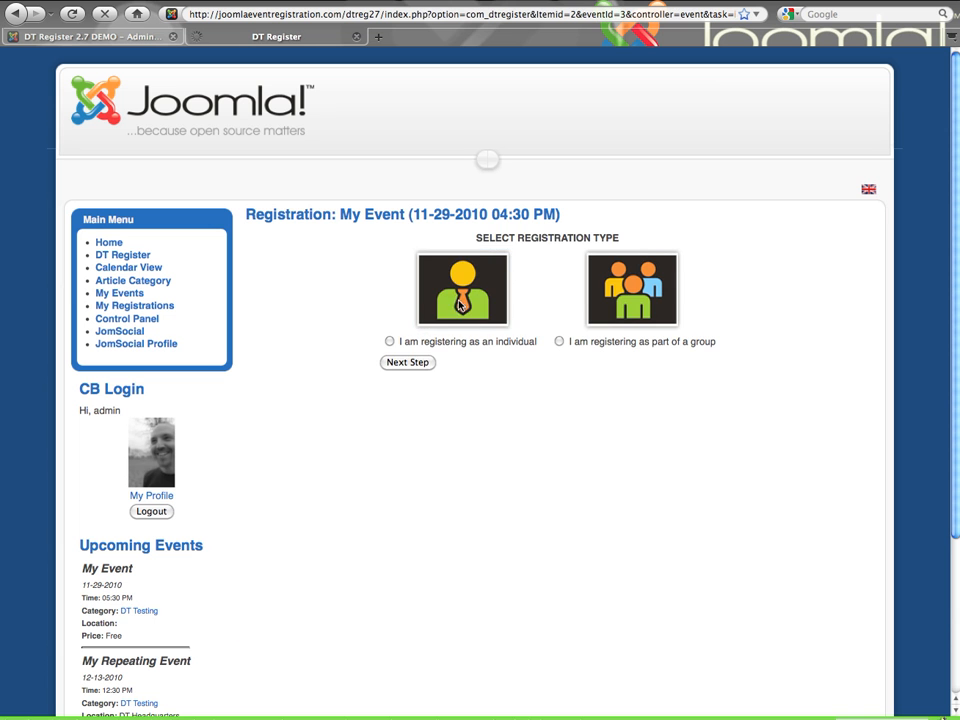
left_click(460, 305)
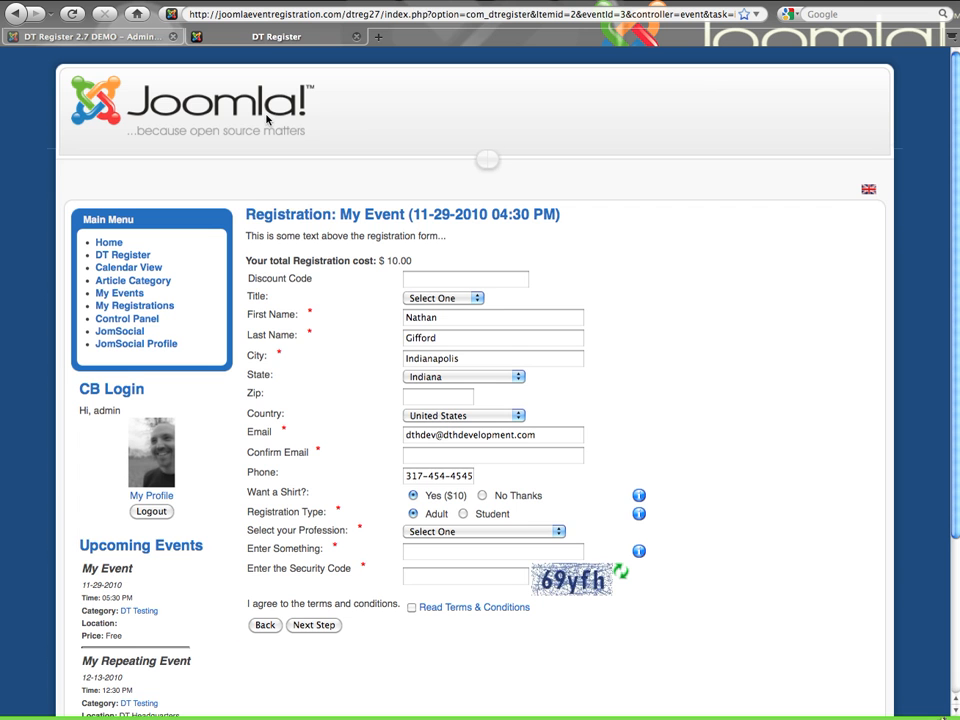
- In the administration, set My Event to use the NewDropdown field for both individual and group registrations, and save the event
left_click(128, 39)
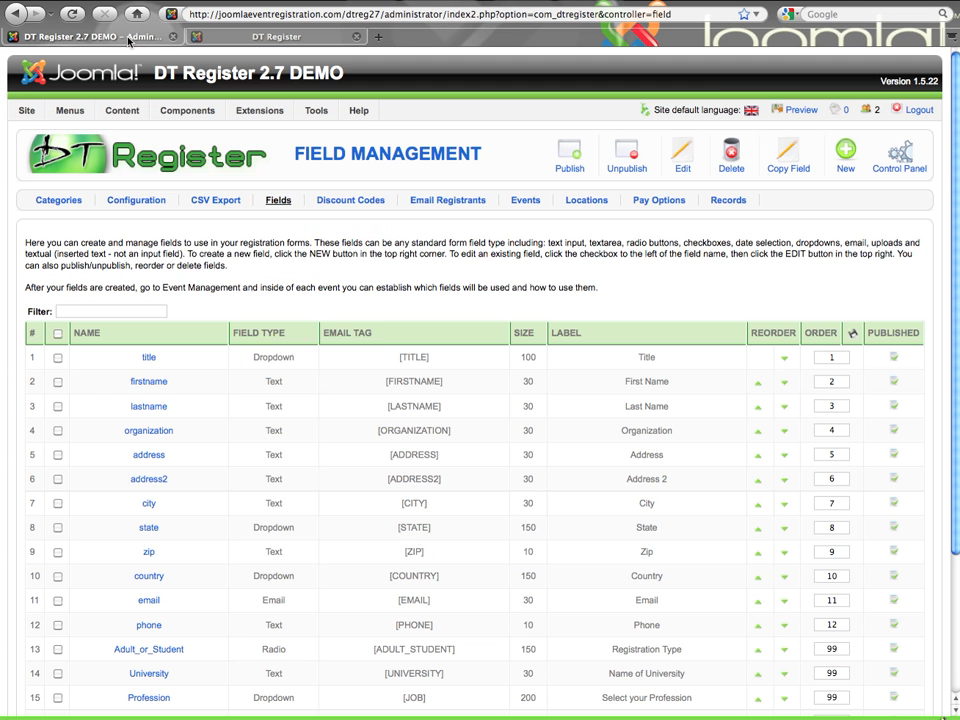
left_click(526, 201)
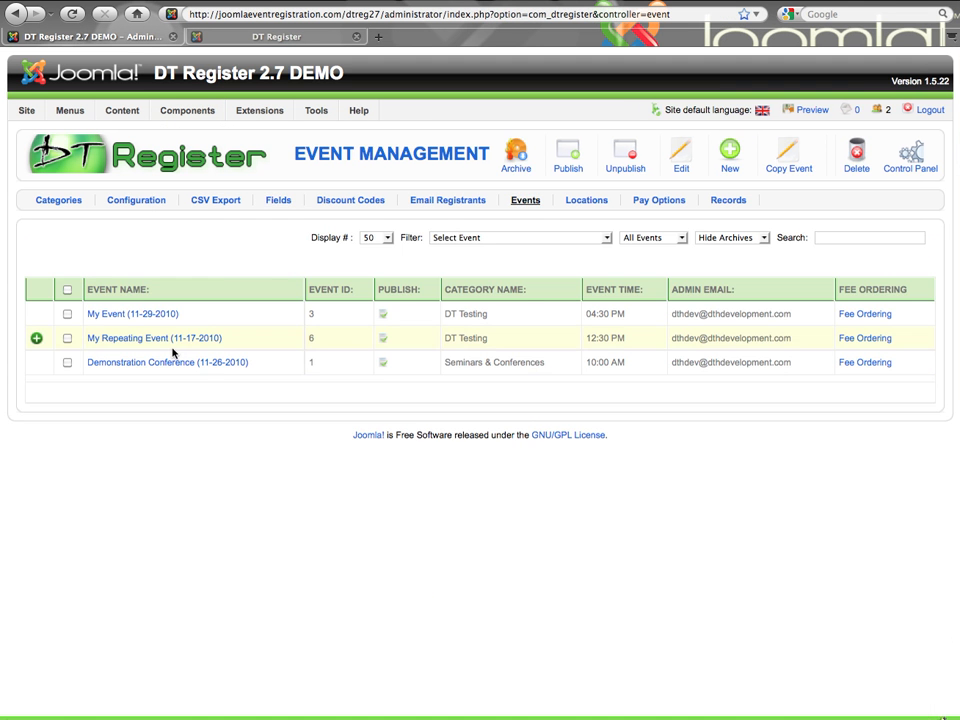
left_click(146, 313)
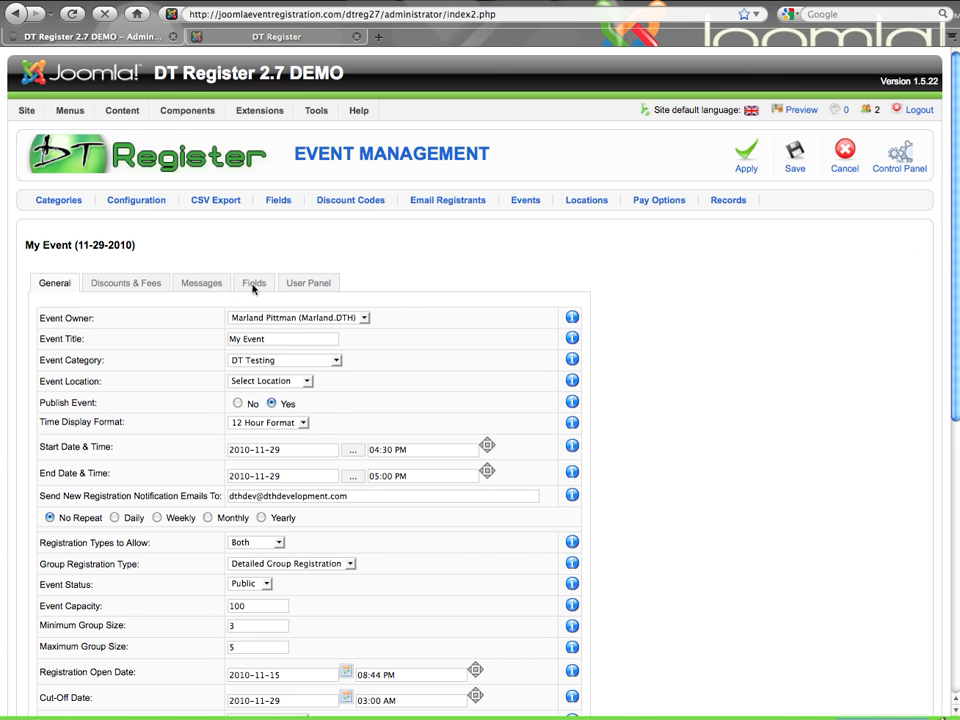
left_click(253, 287)
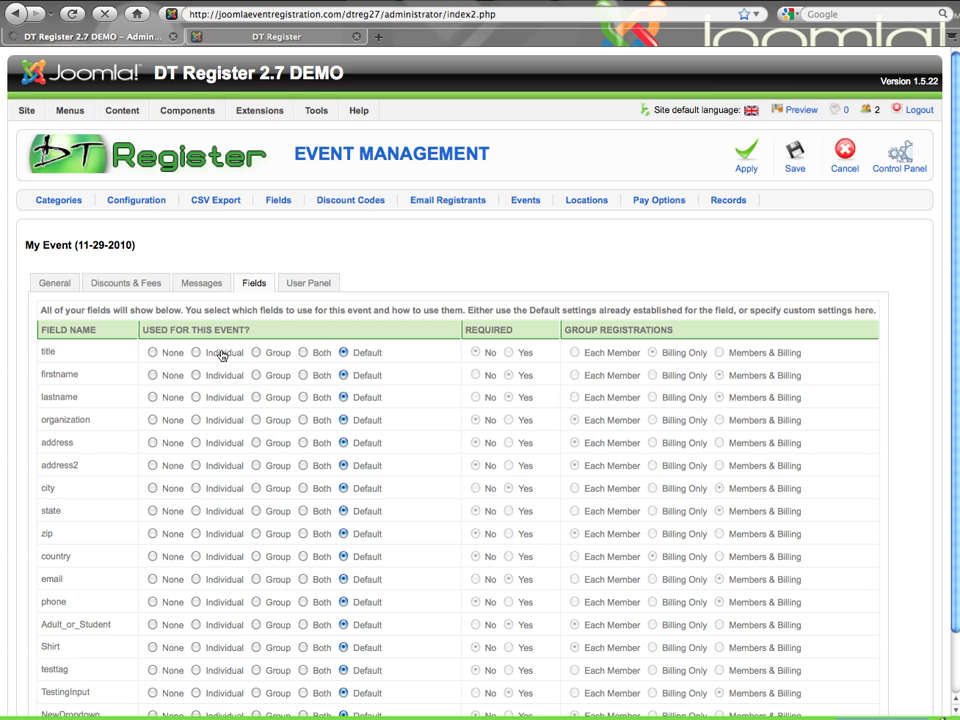
scroll(185, 367, "down", 2)
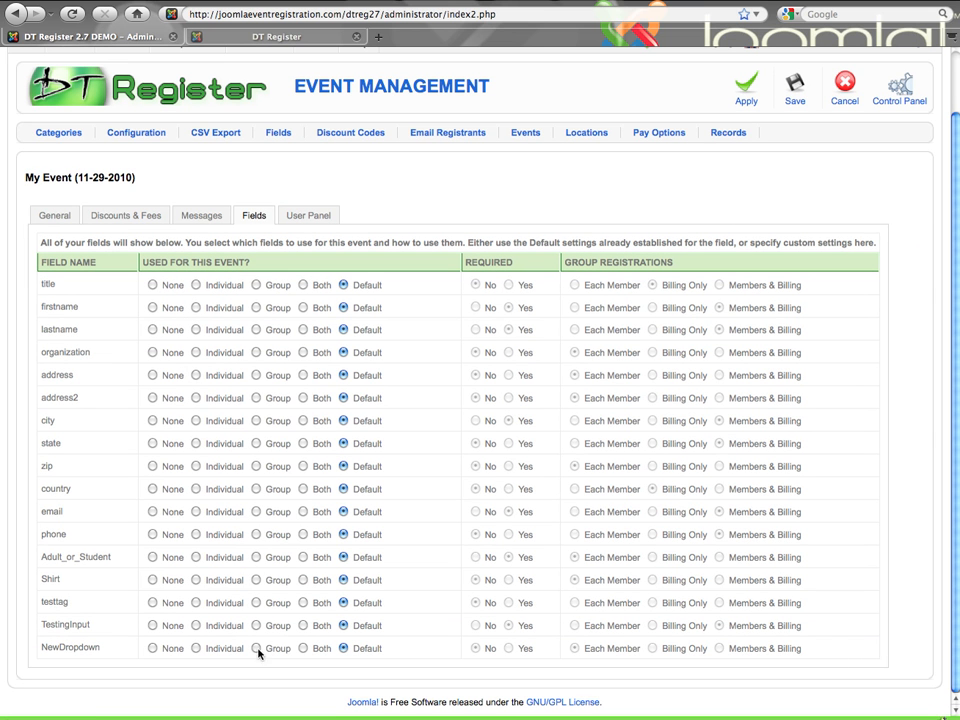
left_click(303, 648)
left_click(795, 90)
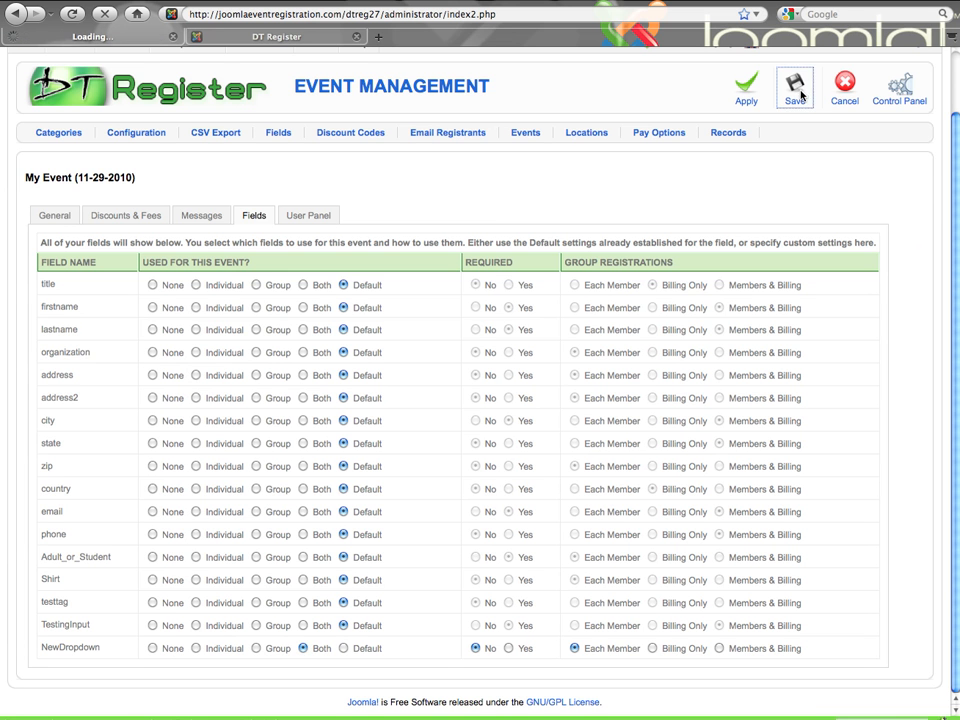
- Reload the public registration form for My Event and examine the flavor checkboxes
left_click(273, 38)
left_click(64, 15)
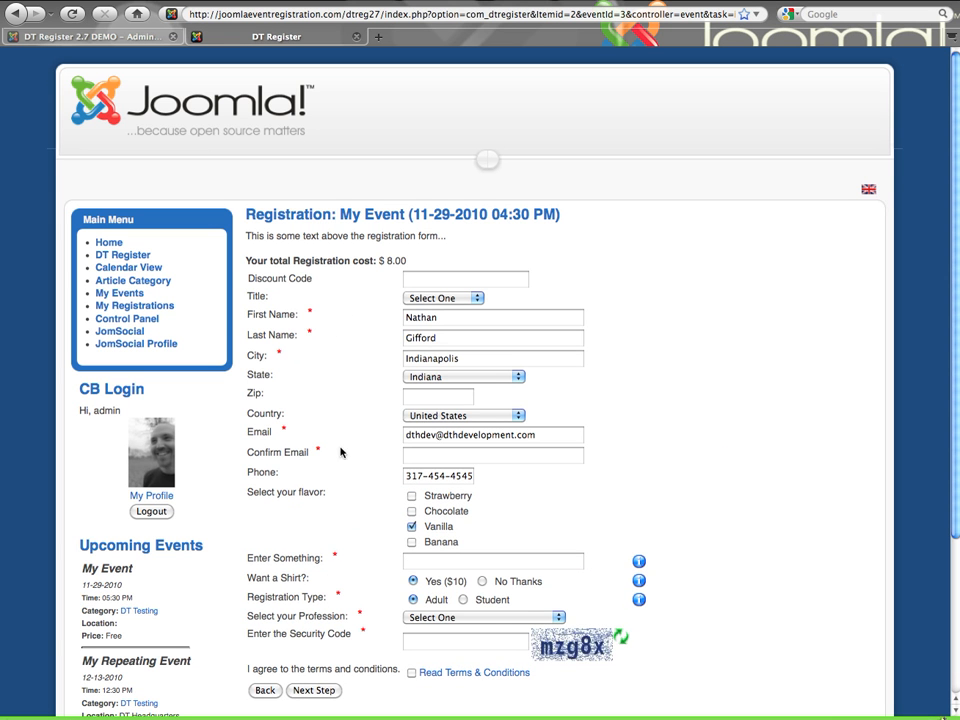
left_click_drag(245, 492, 368, 495)
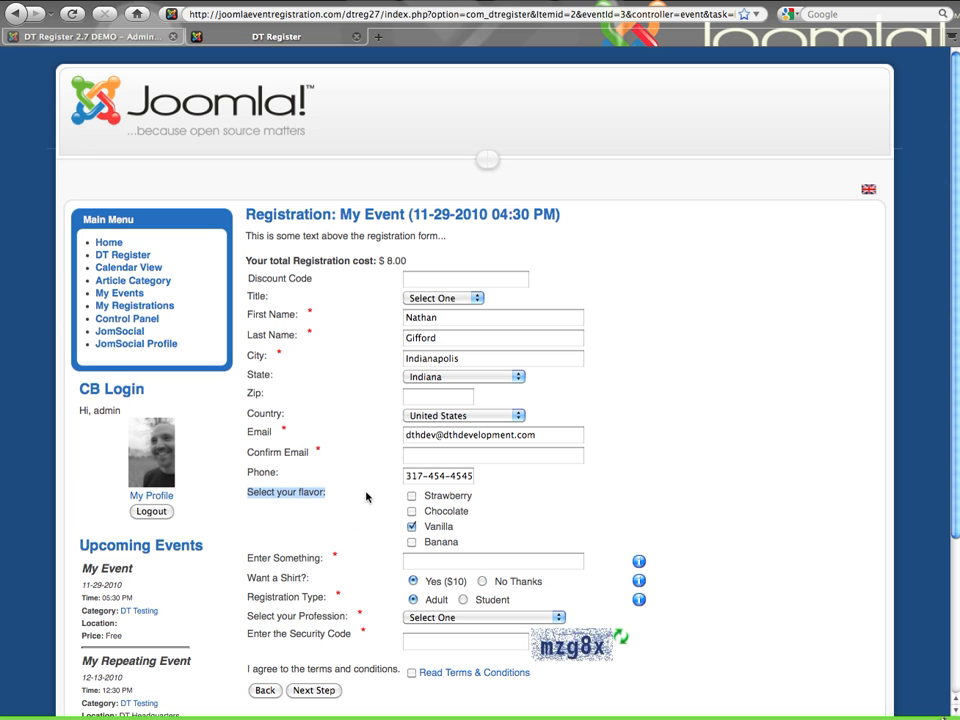
left_click(366, 496)
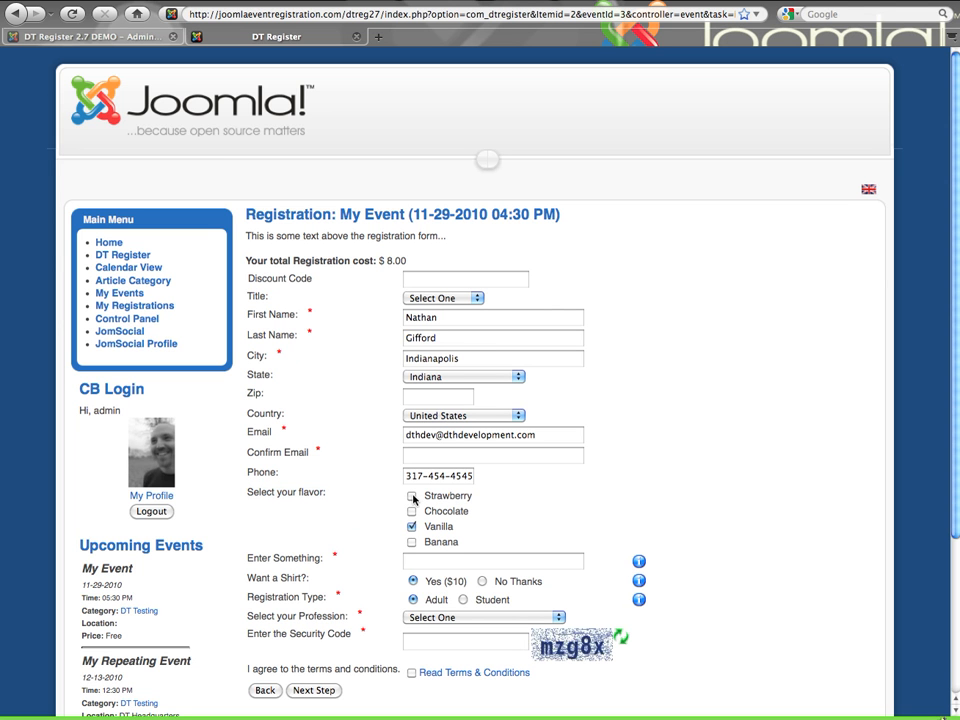
- Select Chocolate alongside Vanilla to check the total registration cost, and return to the event administration
left_click(411, 511)
left_click(411, 513)
left_click_drag(270, 262, 426, 270)
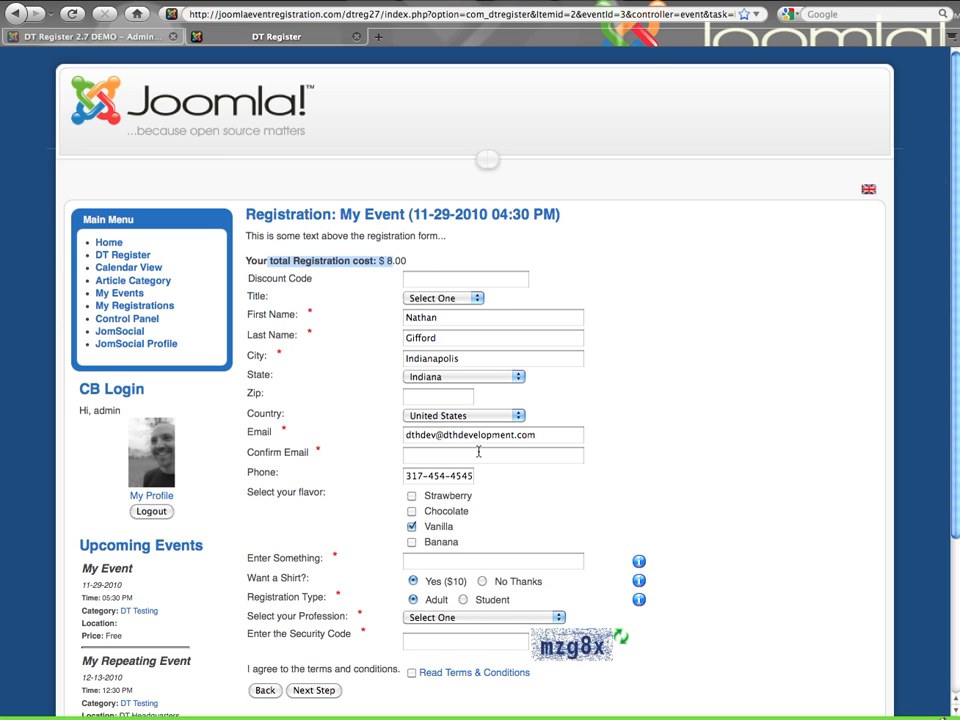
left_click(411, 511)
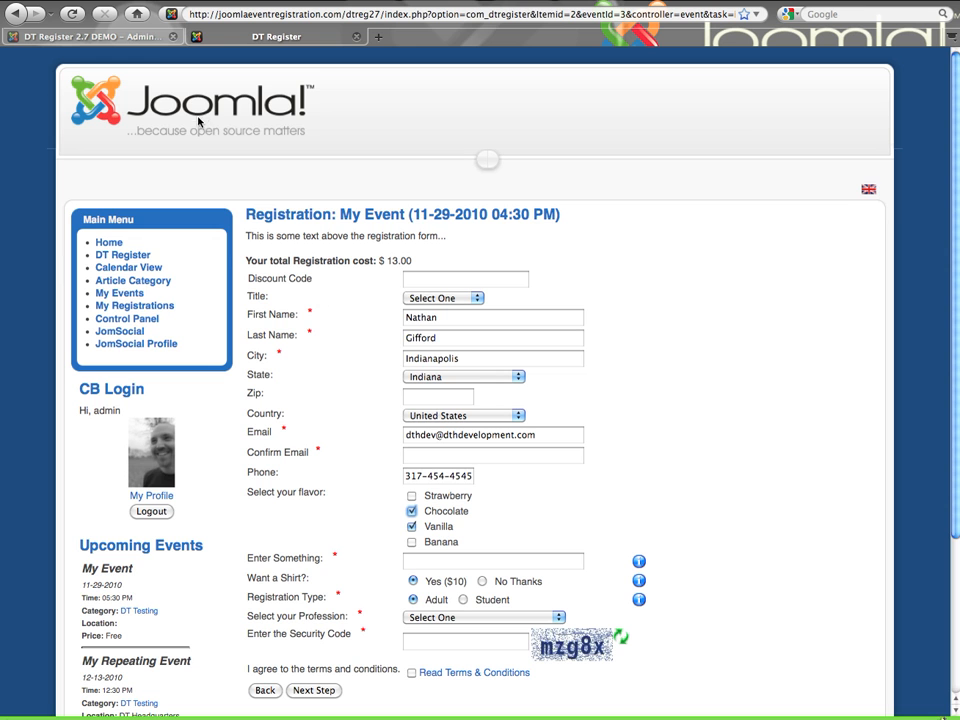
left_click(135, 38)
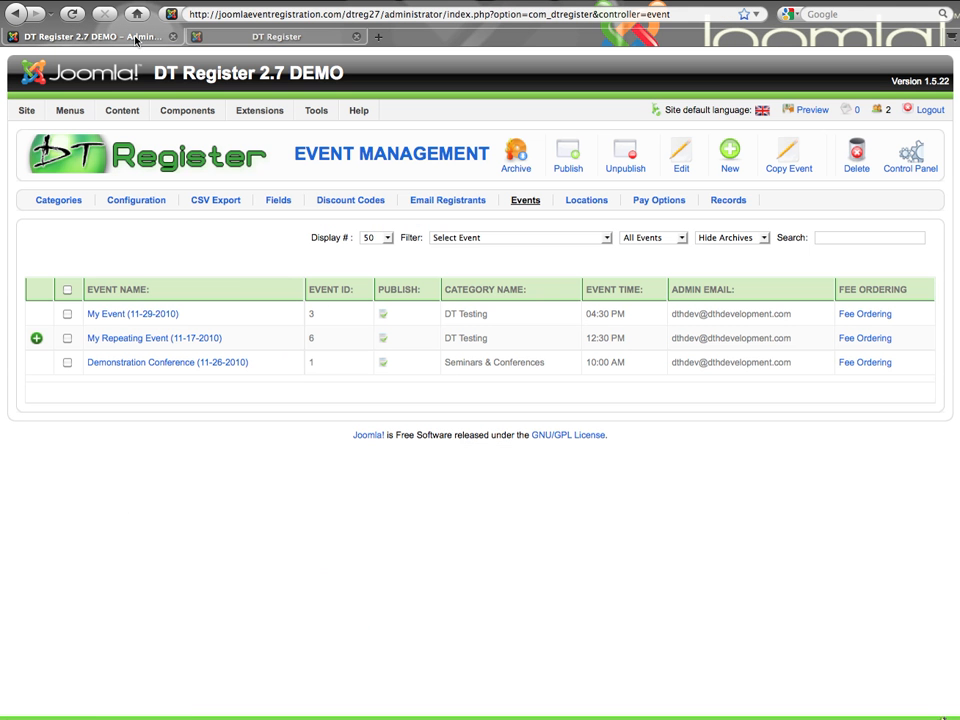